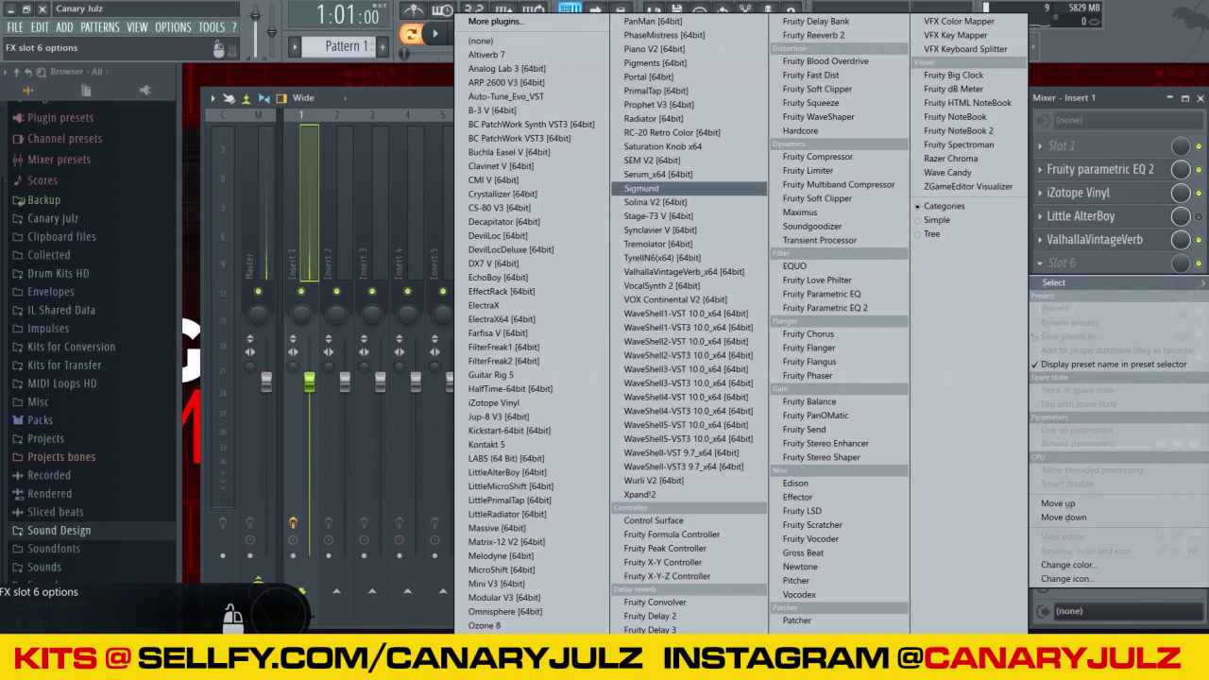
Step: Load RC-20 Retro Color on Insert 1 with the Vinyl 3 preset and noise switched off
{"action": "left_click", "coordinate": [655, 133]}
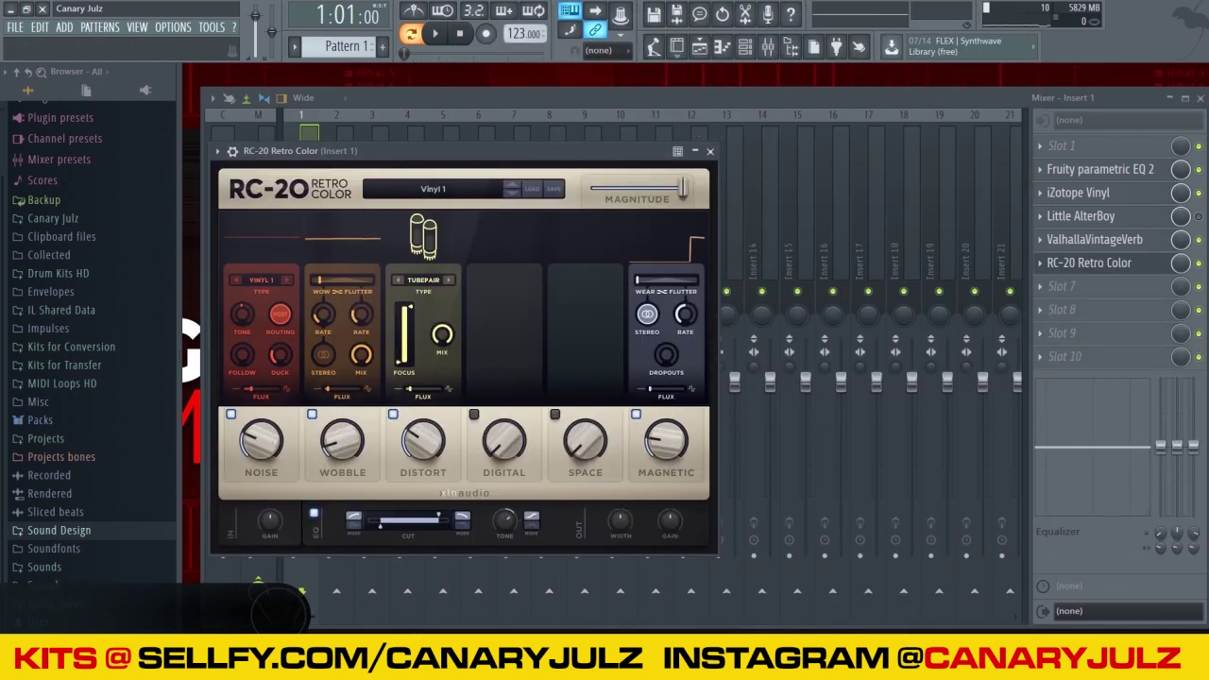
{"action": "left_click", "coordinate": [512, 193]}
{"action": "left_click", "coordinate": [512, 193]}
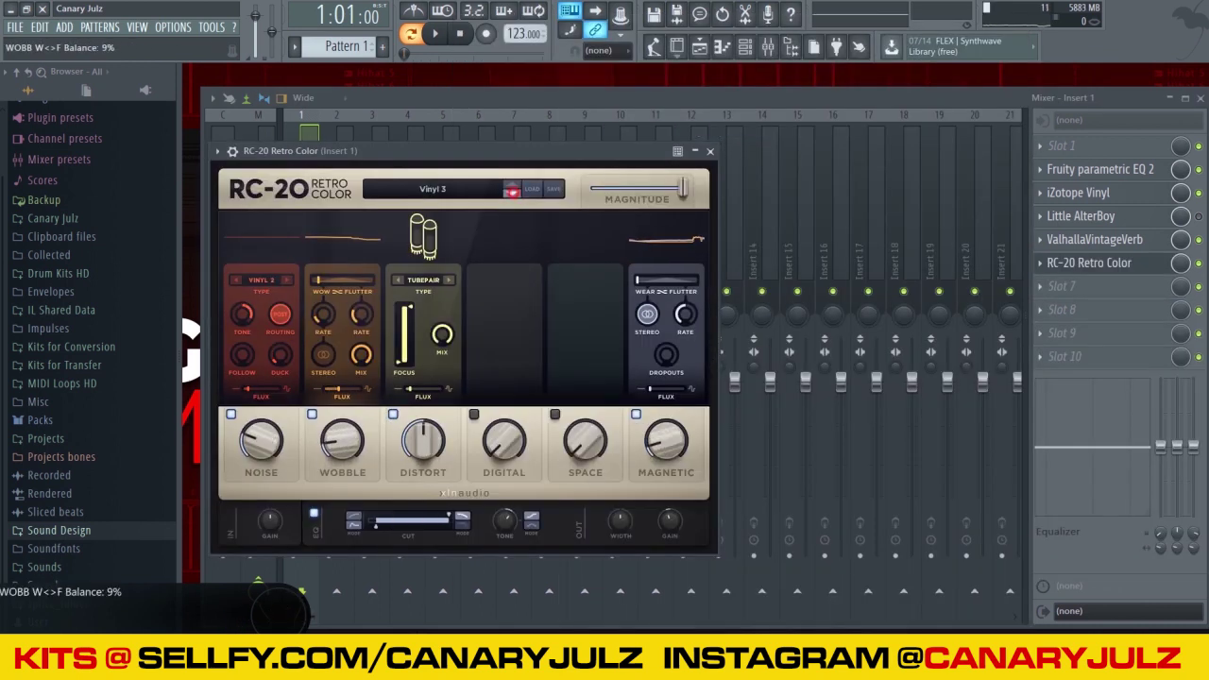
{"action": "left_click", "coordinate": [231, 414]}
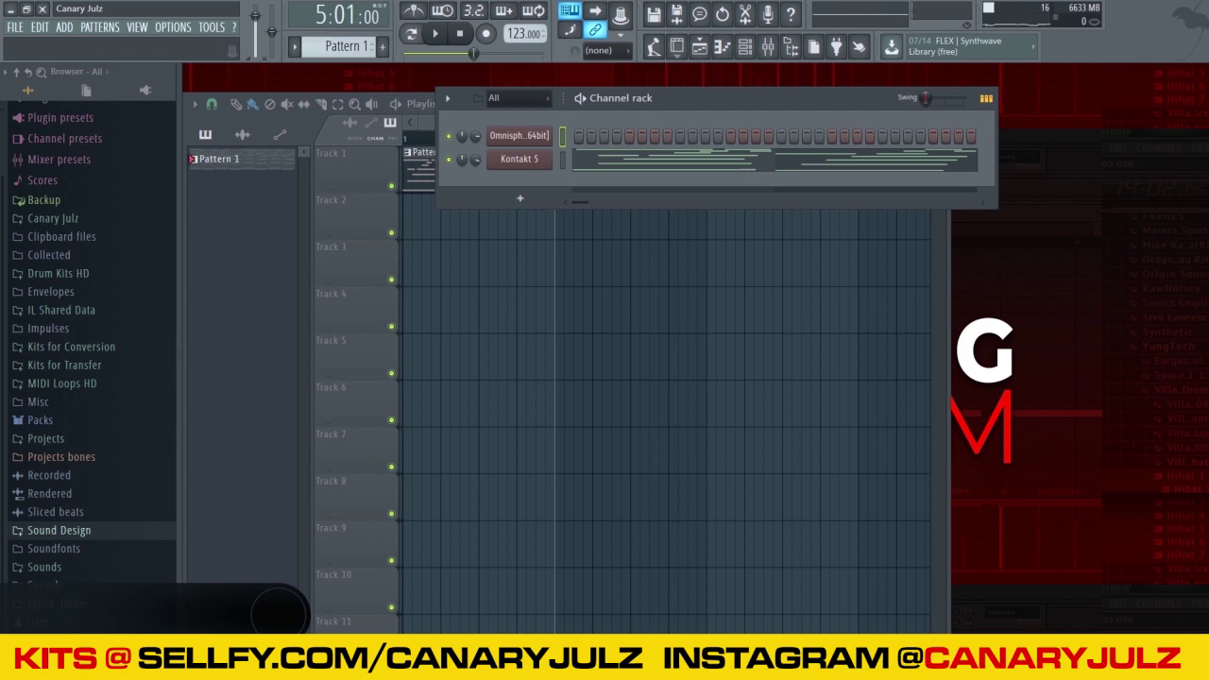
Step: Record notes and automation into a new Pattern 2 placed at the start of Track 2
{"action": "key", "text": "space"}
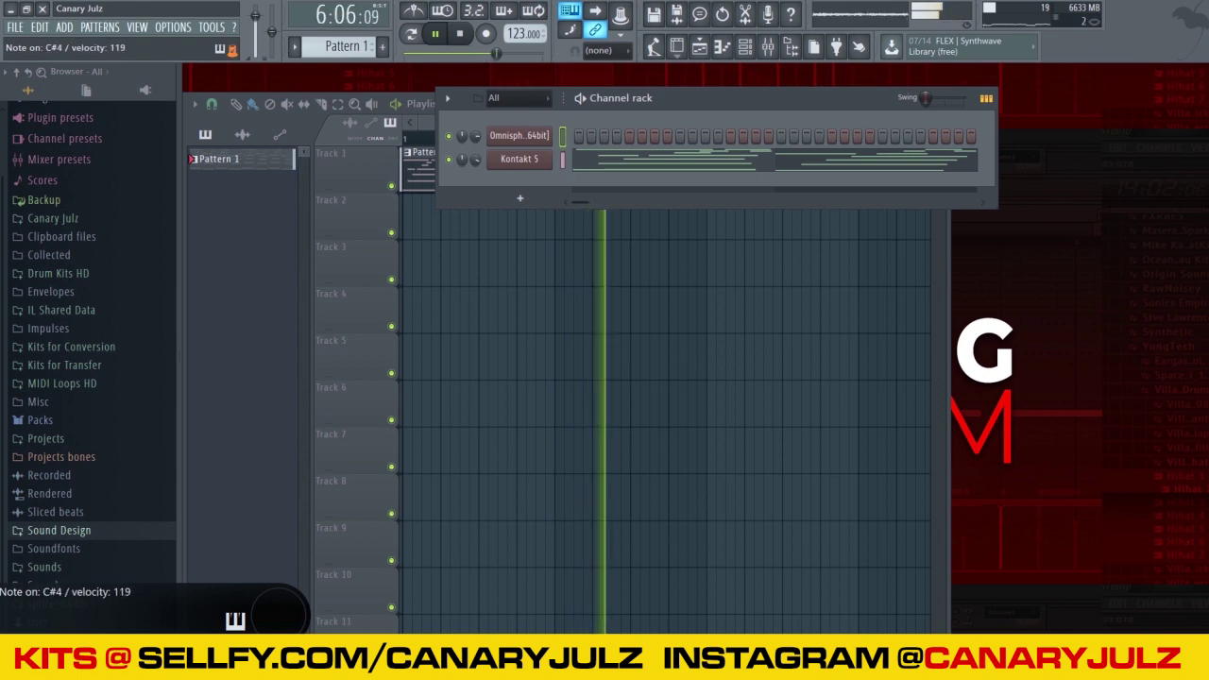
{"action": "key", "text": "space"}
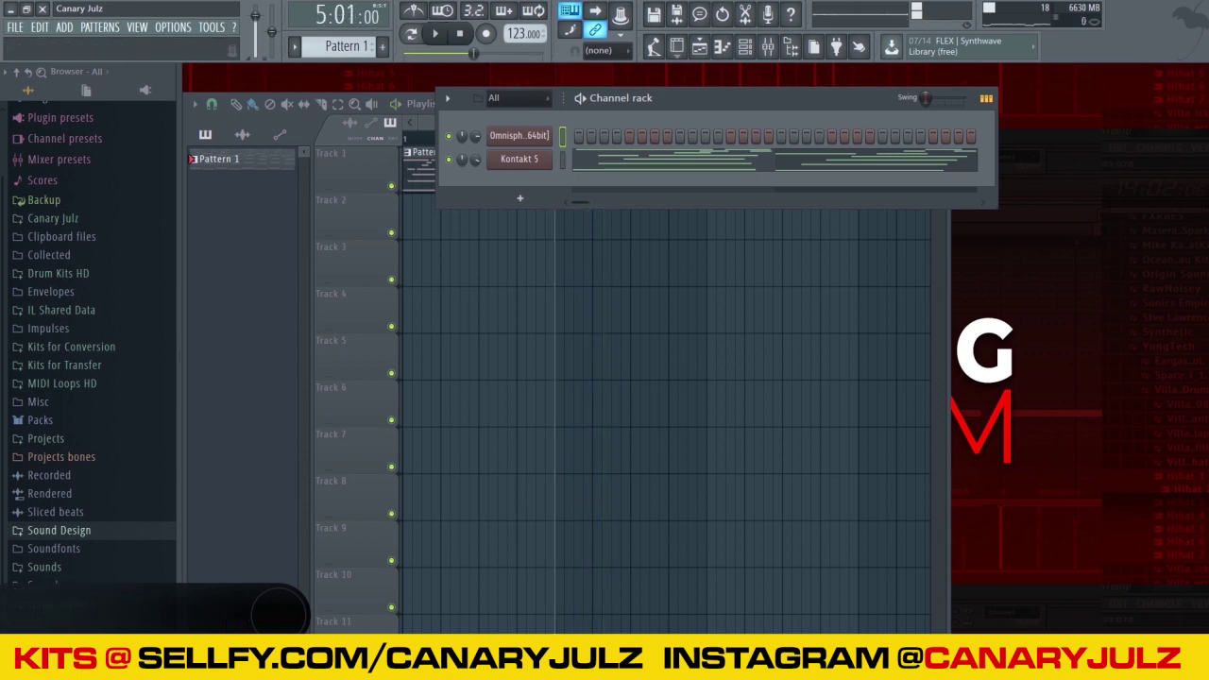
{"action": "key", "text": "r"}
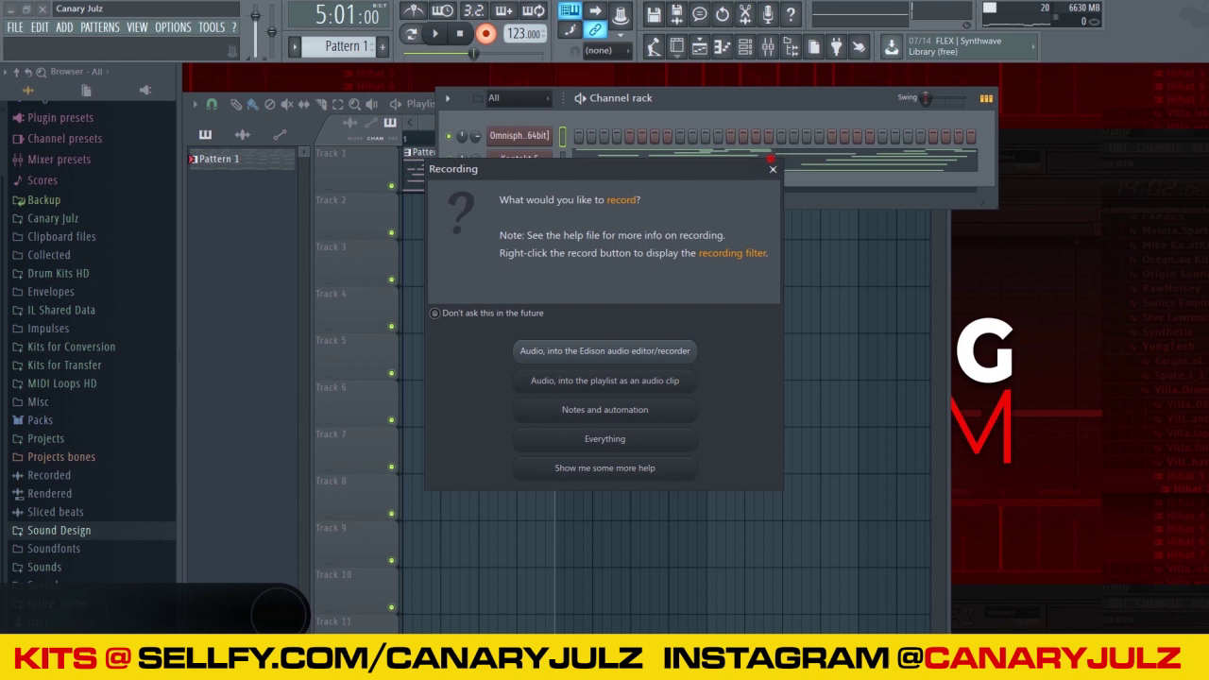
{"action": "left_click", "coordinate": [773, 169]}
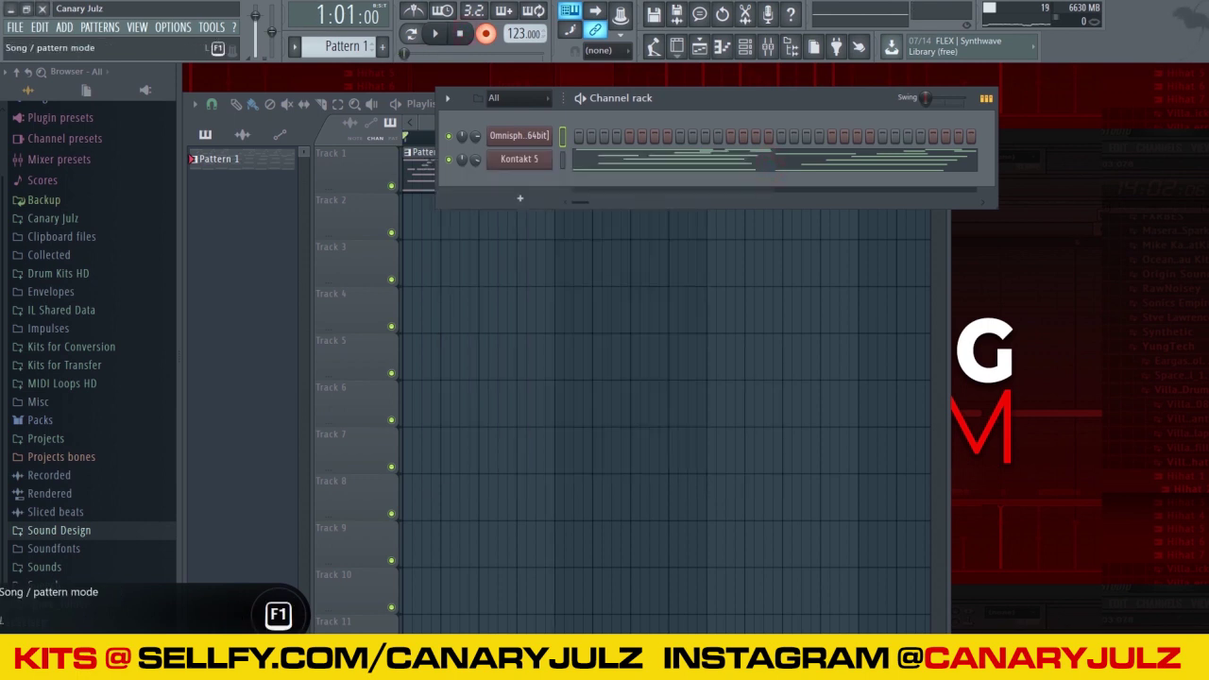
{"action": "left_click", "coordinate": [383, 45]}
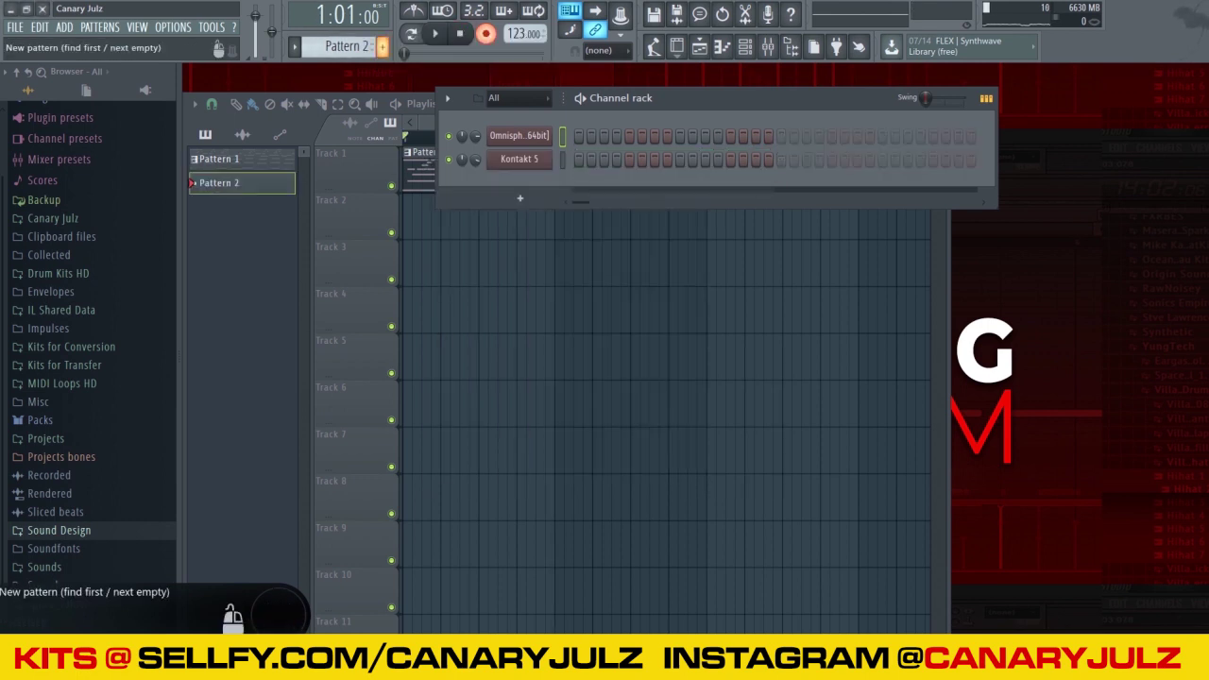
{"action": "left_click", "coordinate": [406, 209]}
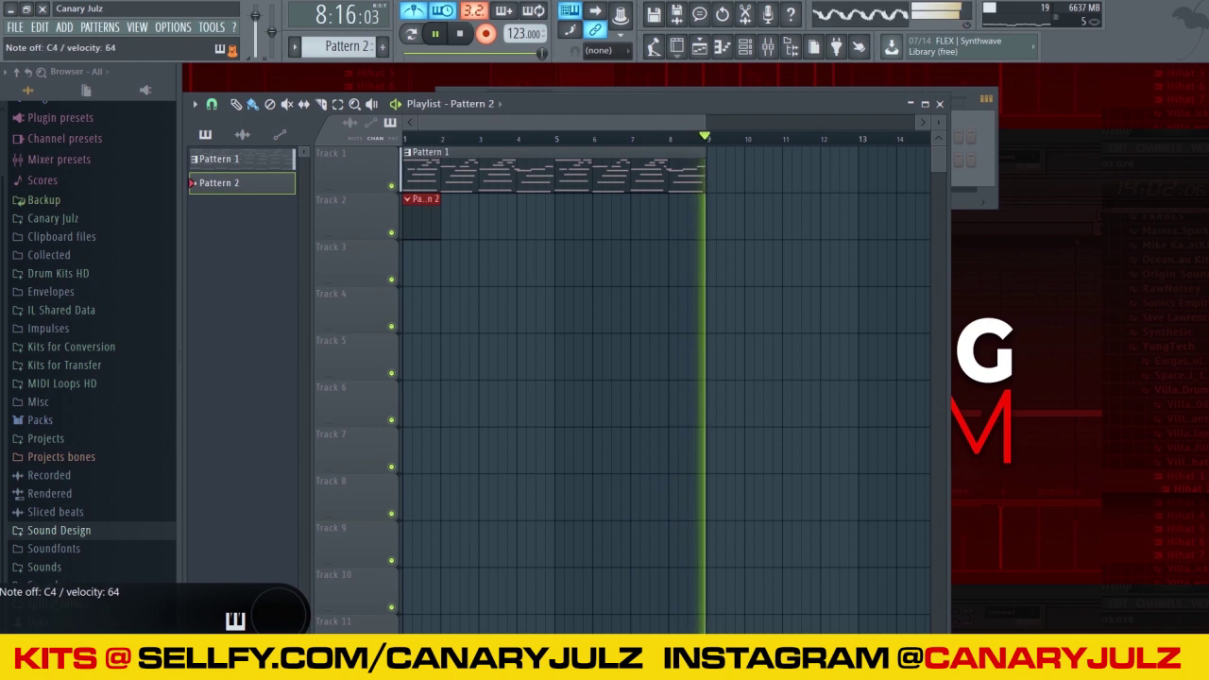
{"action": "key", "text": "space"}
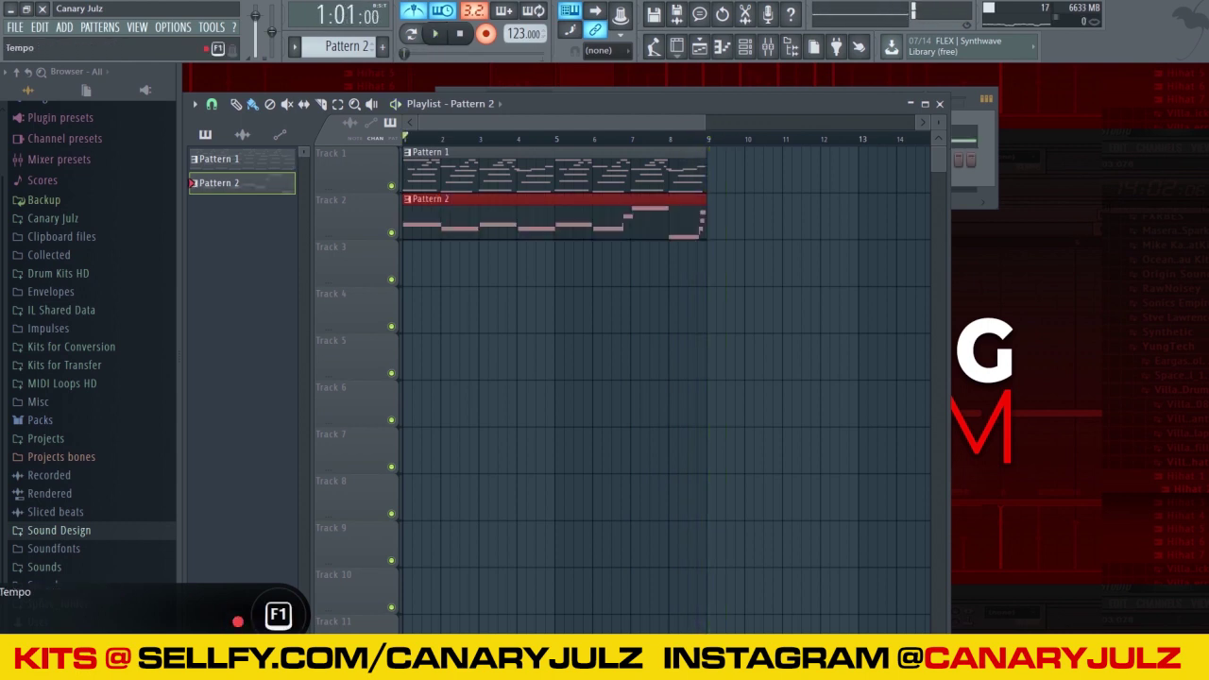
Step: Bring the channel rack back to the front
{"action": "key", "text": "F7"}
{"action": "key", "text": "space"}
{"action": "key", "text": "F7"}
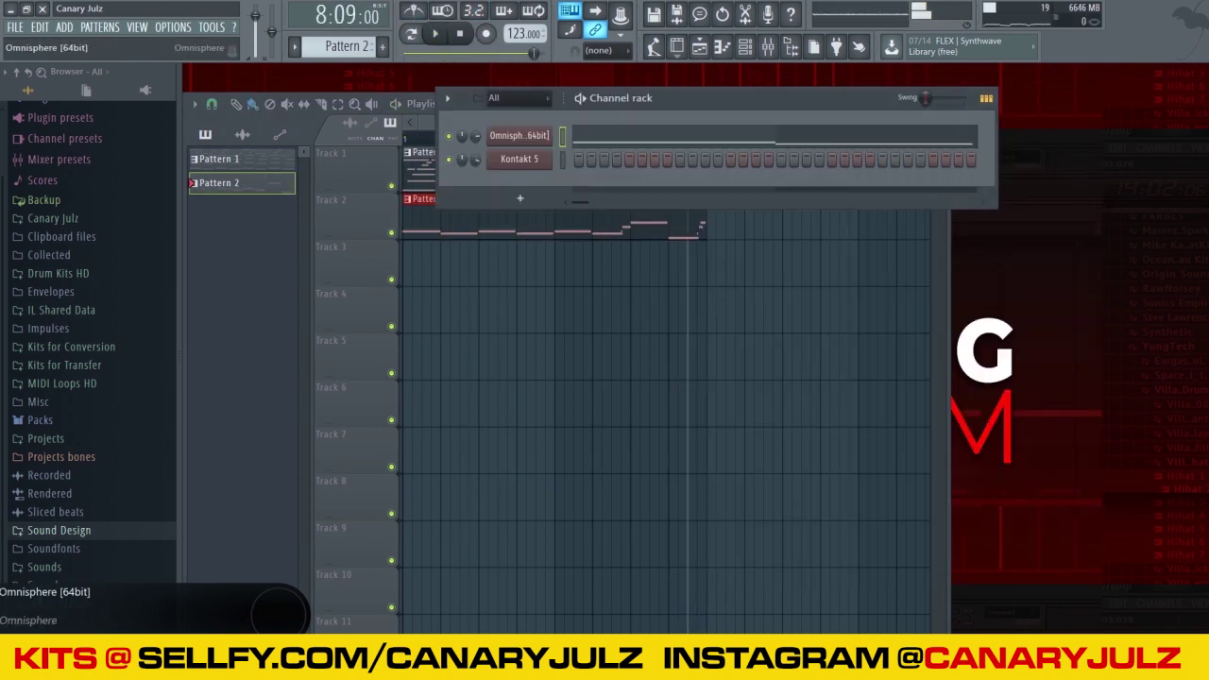
Step: Insert a new Kontakt 5 channel and load 01 Flute Piccolo from VOL.1 FLUTES
{"action": "right_click", "coordinate": [518, 135]}
{"action": "mouse_move", "coordinate": [581, 221]}
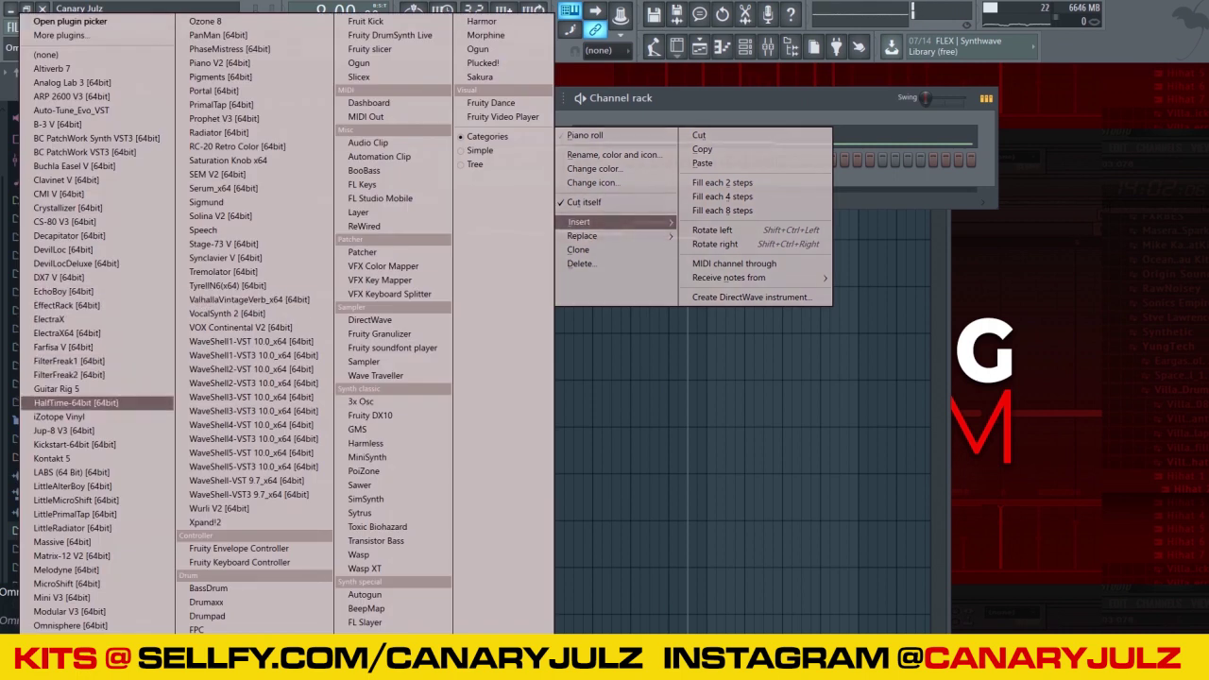
{"action": "left_click", "coordinate": [83, 454]}
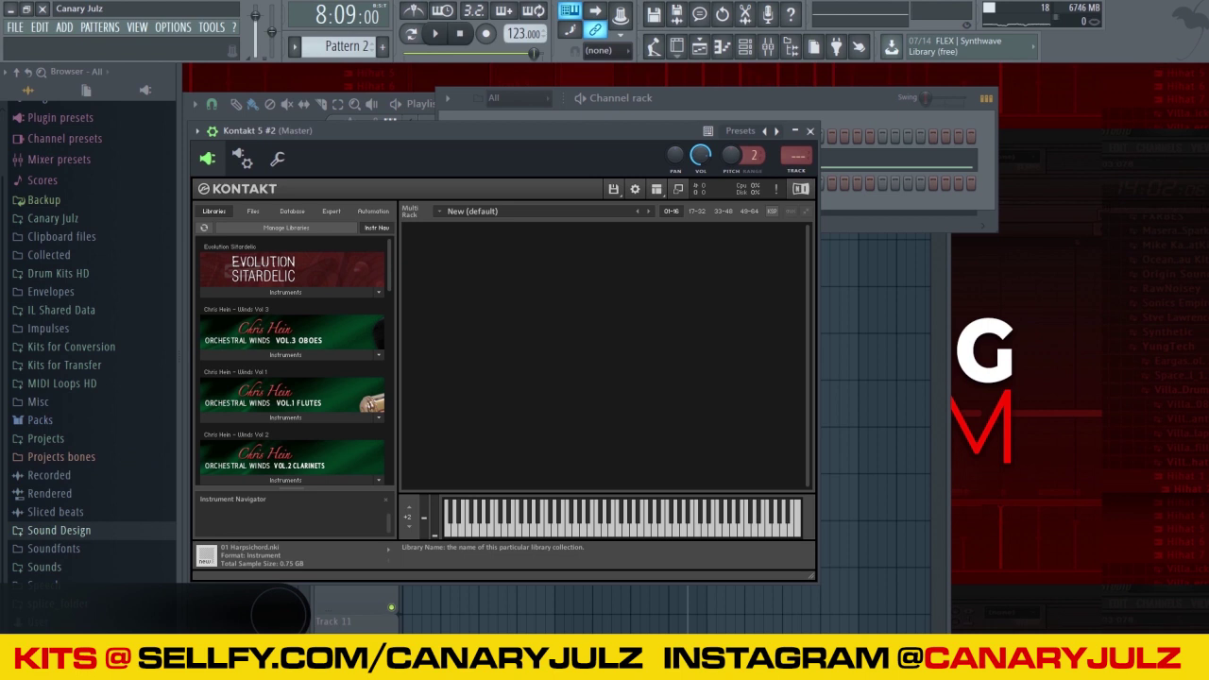
{"action": "left_click", "coordinate": [285, 418]}
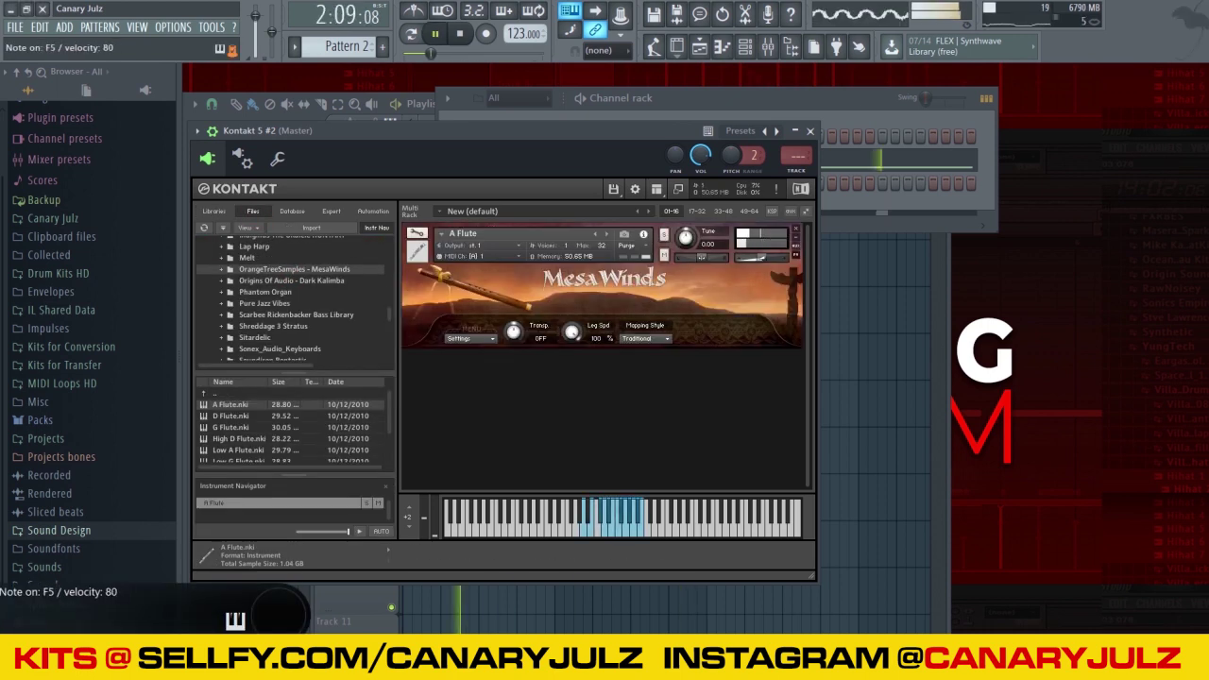
Step: Undo the first flute take and re-record the flute part into Pattern 2
{"action": "key", "text": "space"}
{"action": "key", "text": "F5"}
{"action": "left_click", "coordinate": [38, 26]}
{"action": "left_click", "coordinate": [56, 43]}
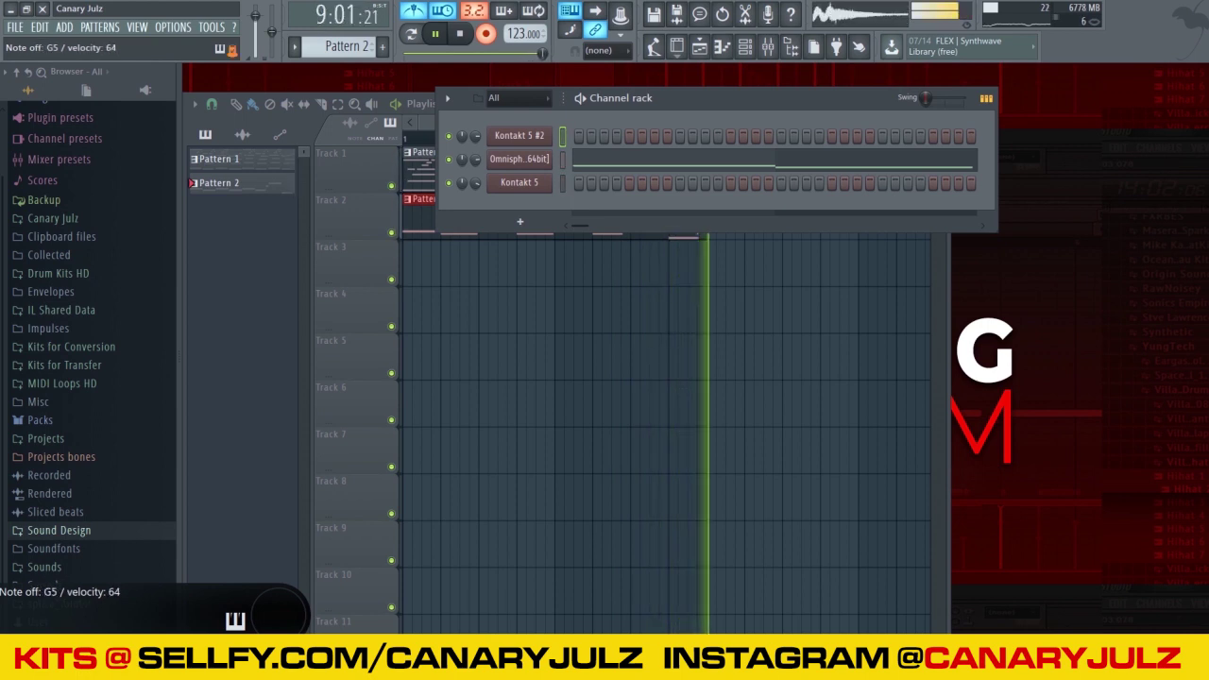
{"action": "key", "text": "space"}
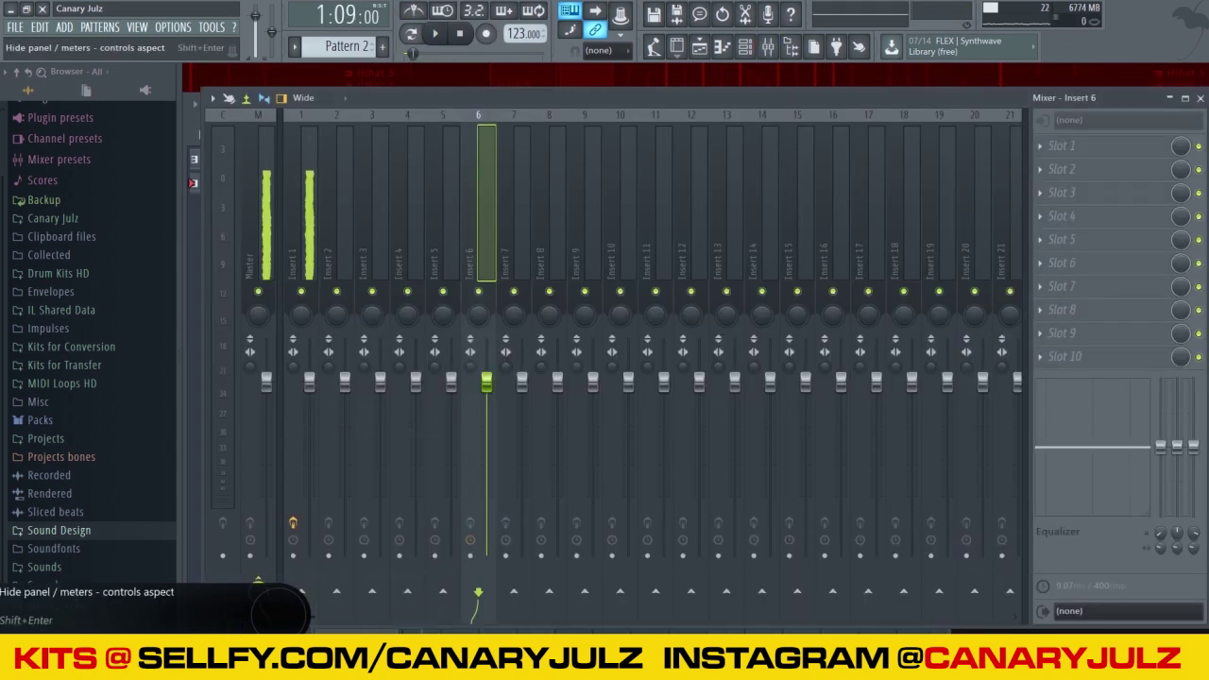
Step: Load Fruity Parametric EQ 2 in Insert 6 slot 1 and lower its high shelf
{"action": "left_click", "coordinate": [1049, 146]}
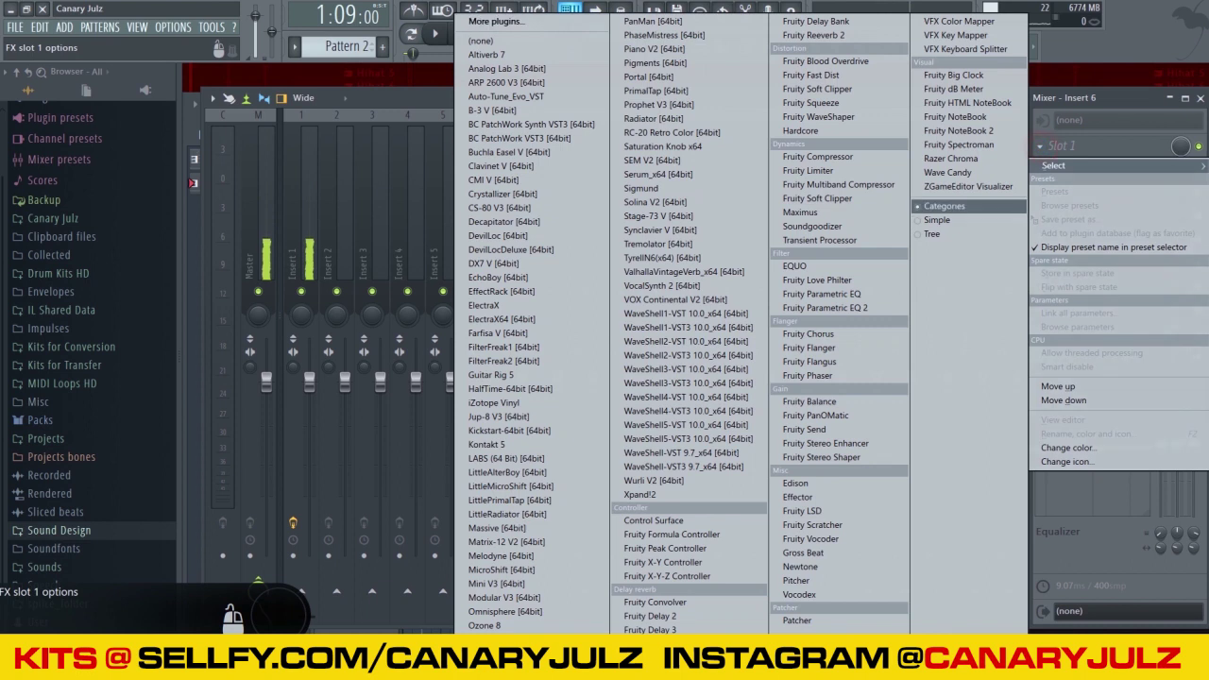
{"action": "left_click", "coordinate": [824, 307]}
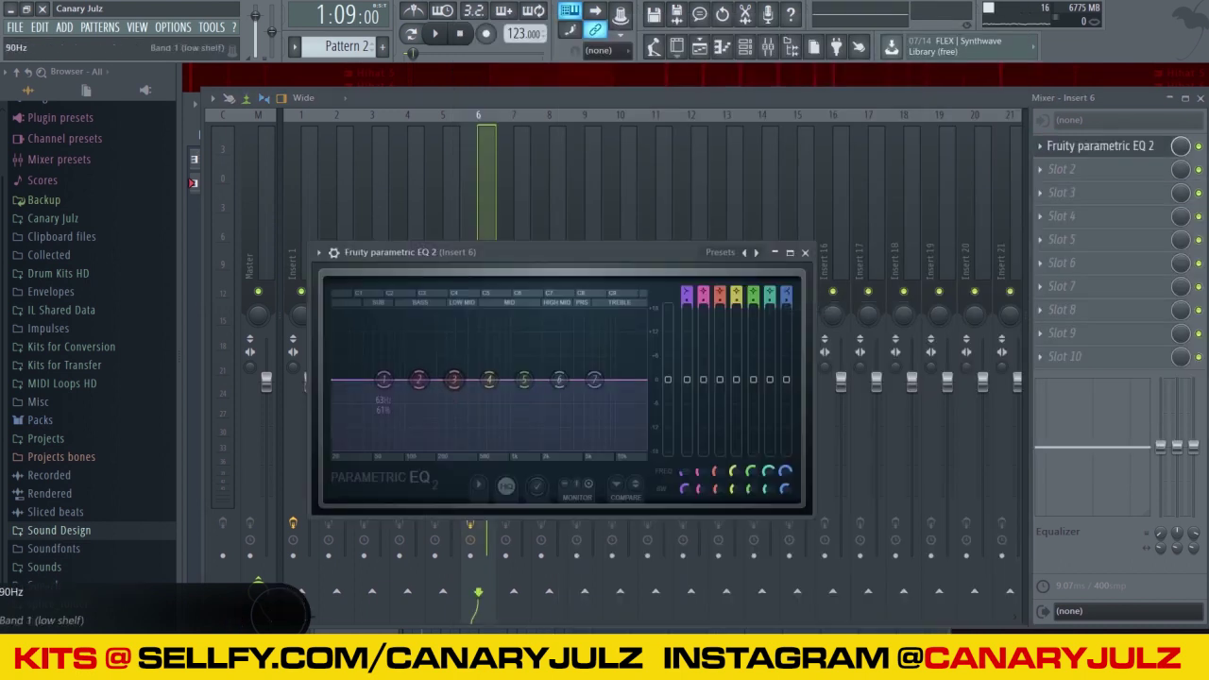
{"action": "left_click_drag", "start_coordinate": [591, 403], "coordinate": [581, 413]}
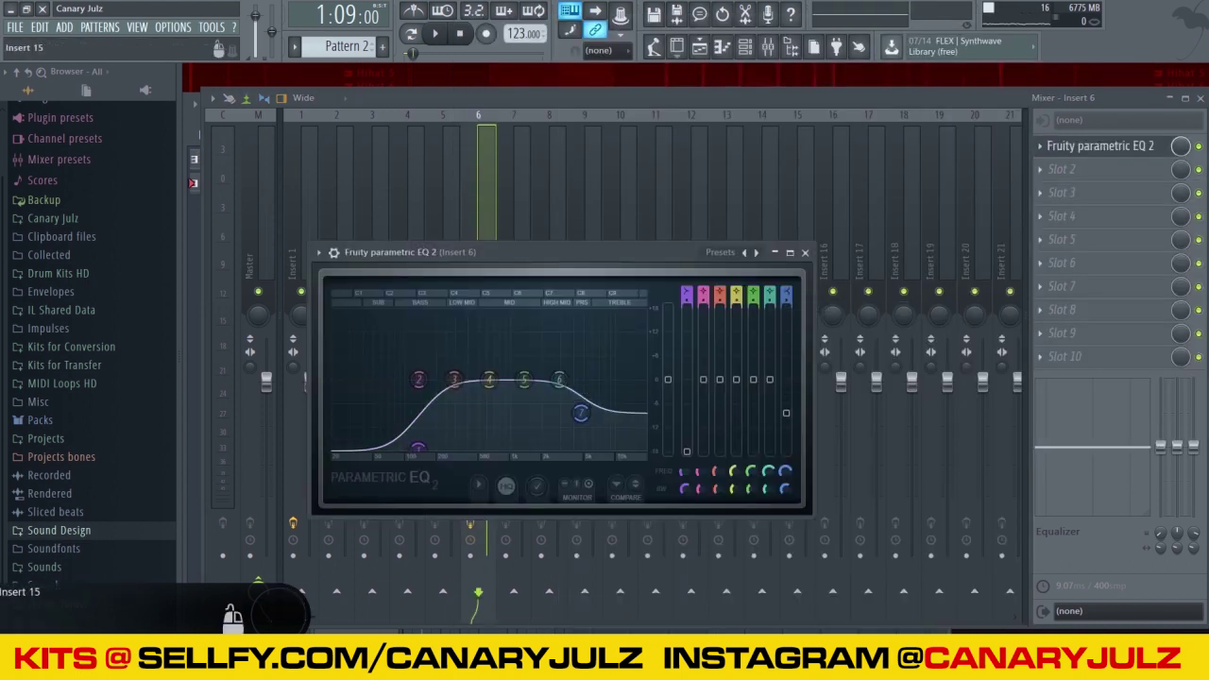
{"action": "left_click", "coordinate": [805, 252]}
Step: Add Little AlterBoy to Insert 6's second slot
{"action": "left_click", "coordinate": [1062, 169]}
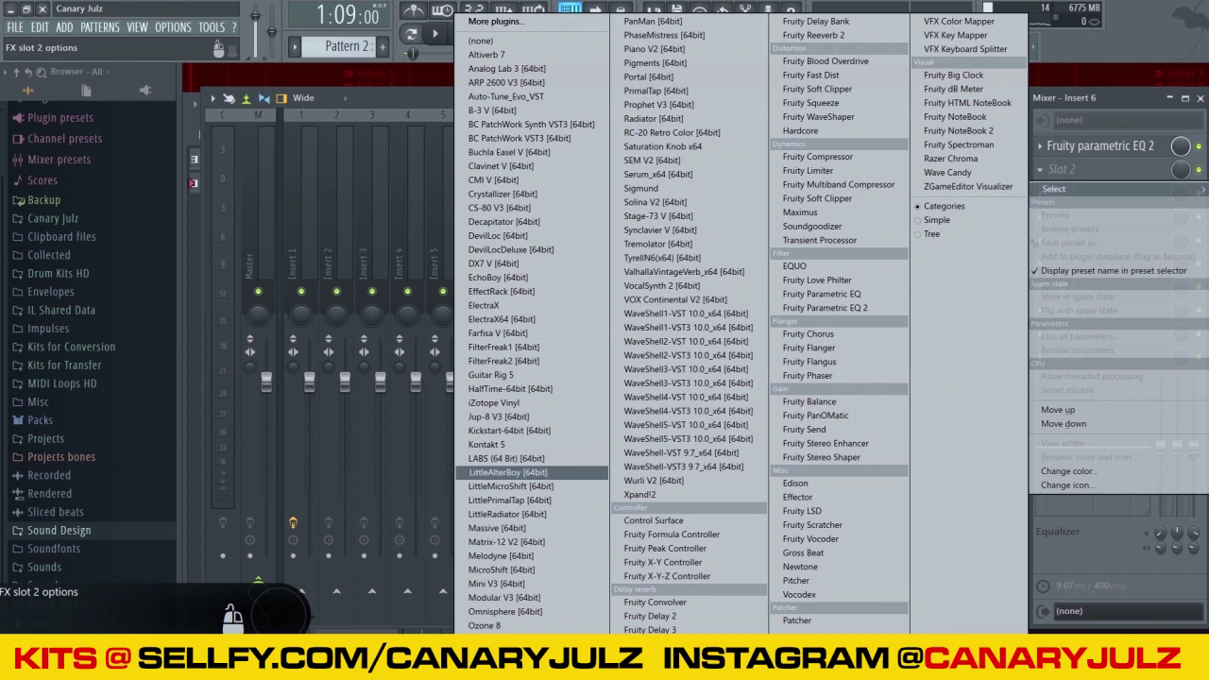
{"action": "left_click", "coordinate": [507, 472]}
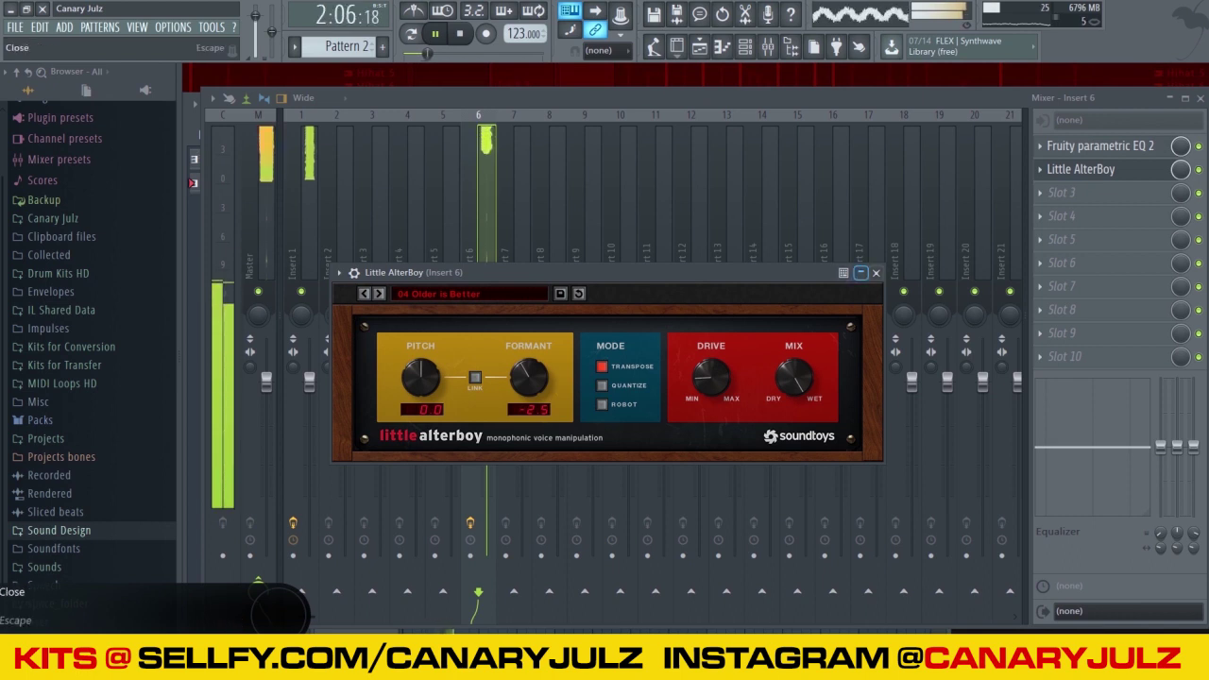
{"action": "left_click", "coordinate": [876, 272]}
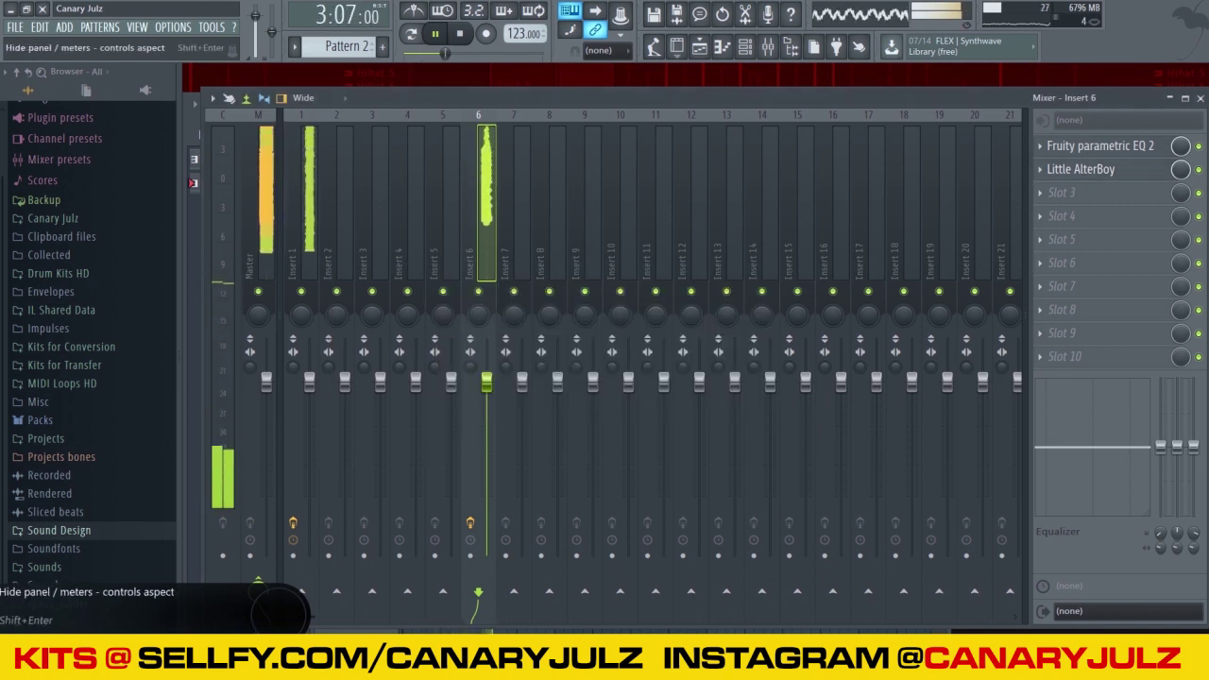
Step: Add ValhallaVintageVerb in slot 3 with its mix lowered to 28.8%
{"action": "left_click", "coordinate": [1062, 191]}
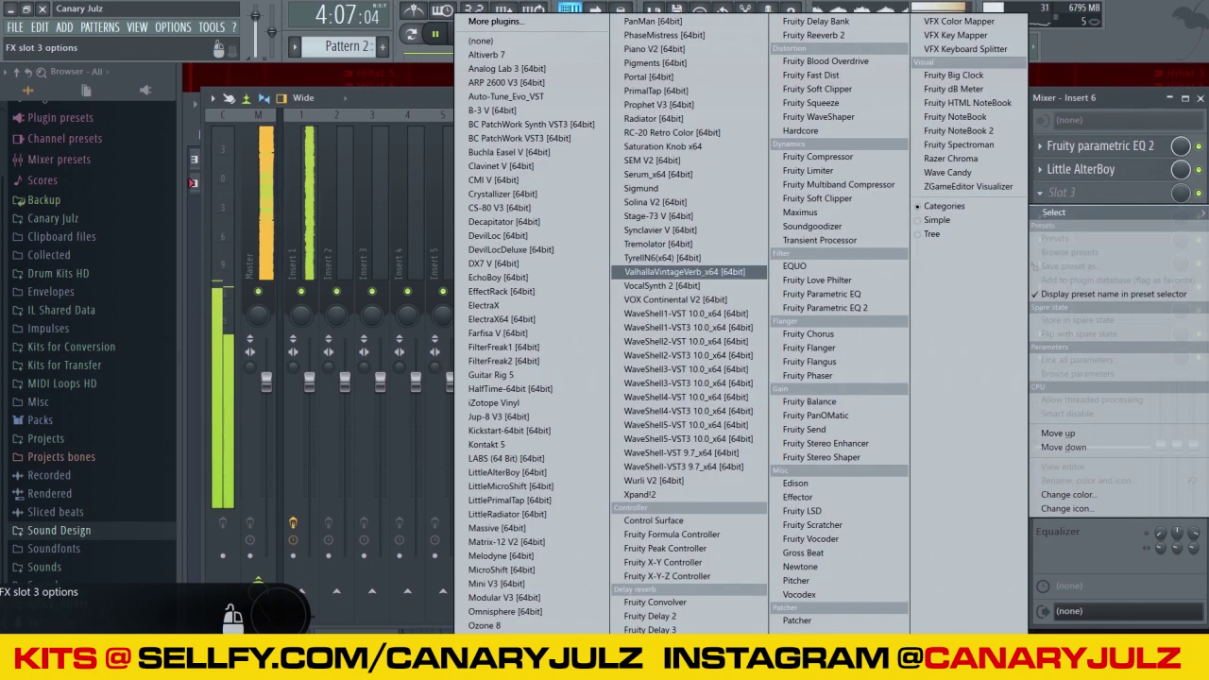
{"action": "left_click", "coordinate": [685, 271]}
{"action": "left_click_drag", "start_coordinate": [232, 236], "coordinate": [231, 253]}
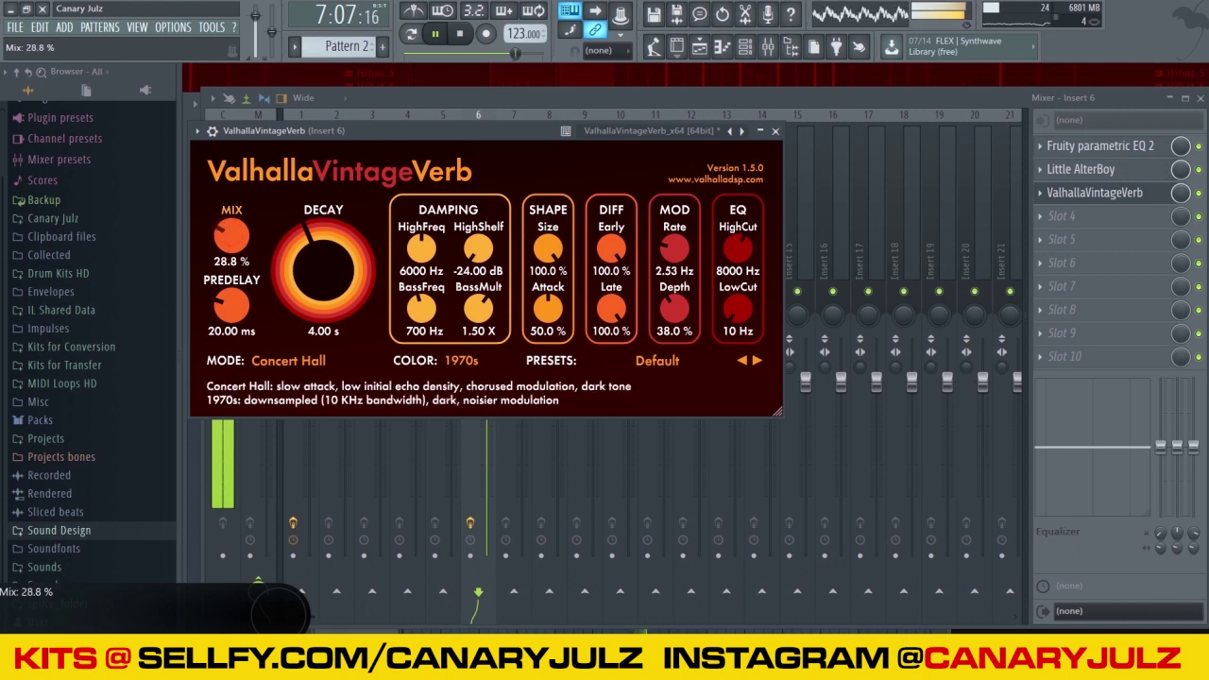
{"action": "left_click", "coordinate": [775, 131]}
{"action": "left_click", "coordinate": [1200, 98]}
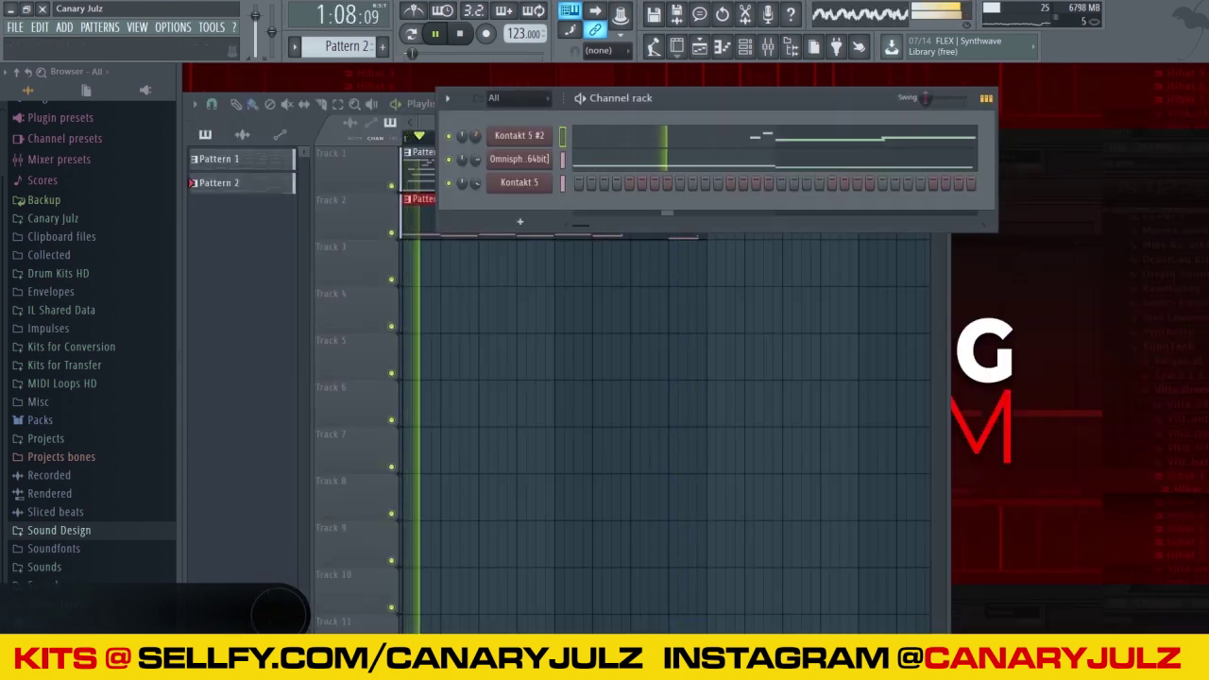
{"action": "key", "text": "F5"}
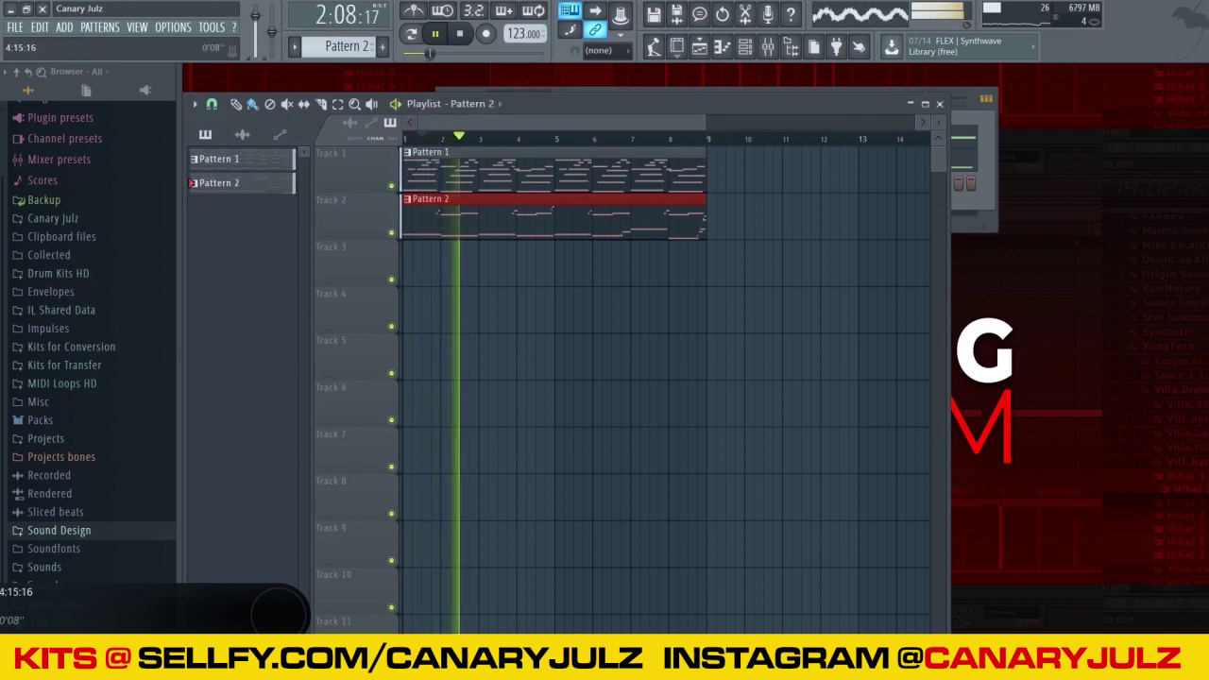
{"action": "key", "text": "F6"}
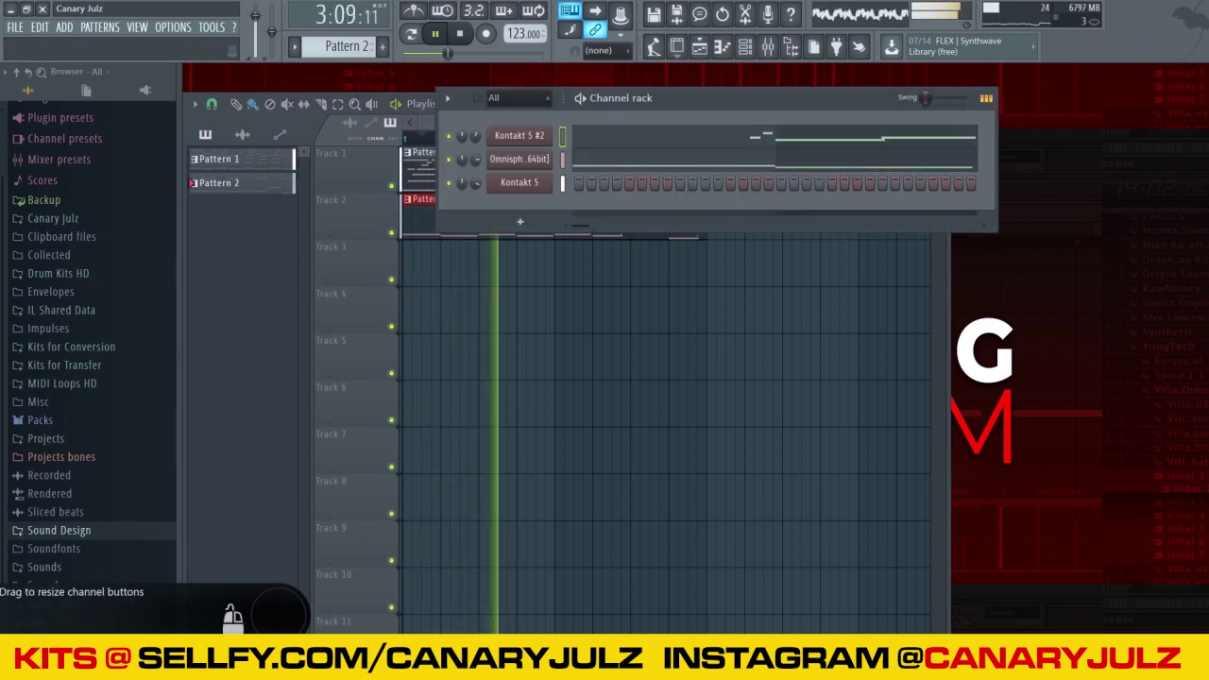
{"action": "left_click", "coordinate": [342, 207]}
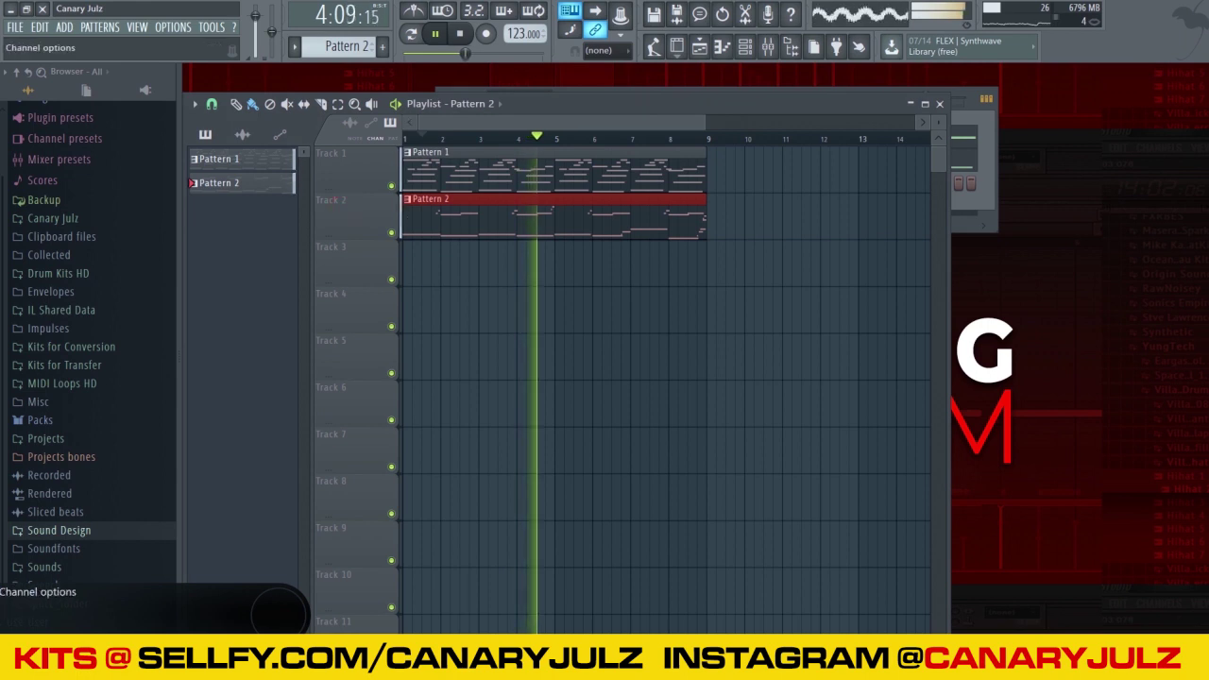
{"action": "key", "text": "F6"}
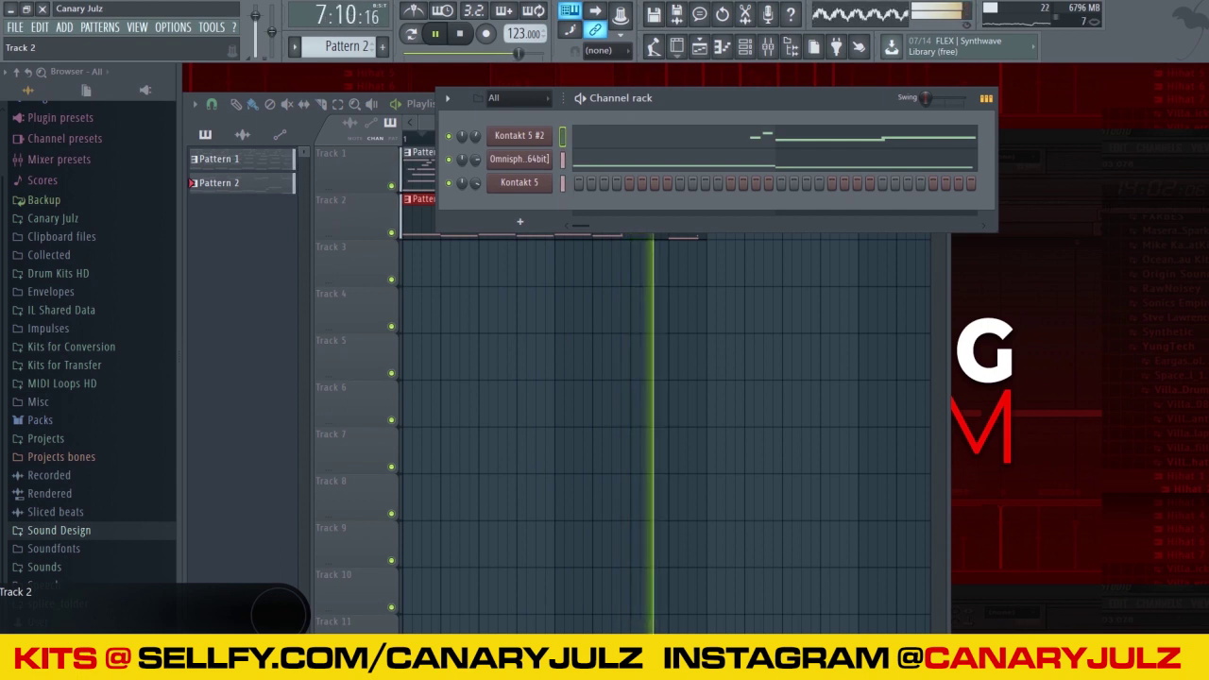
{"action": "key", "text": "F5"}
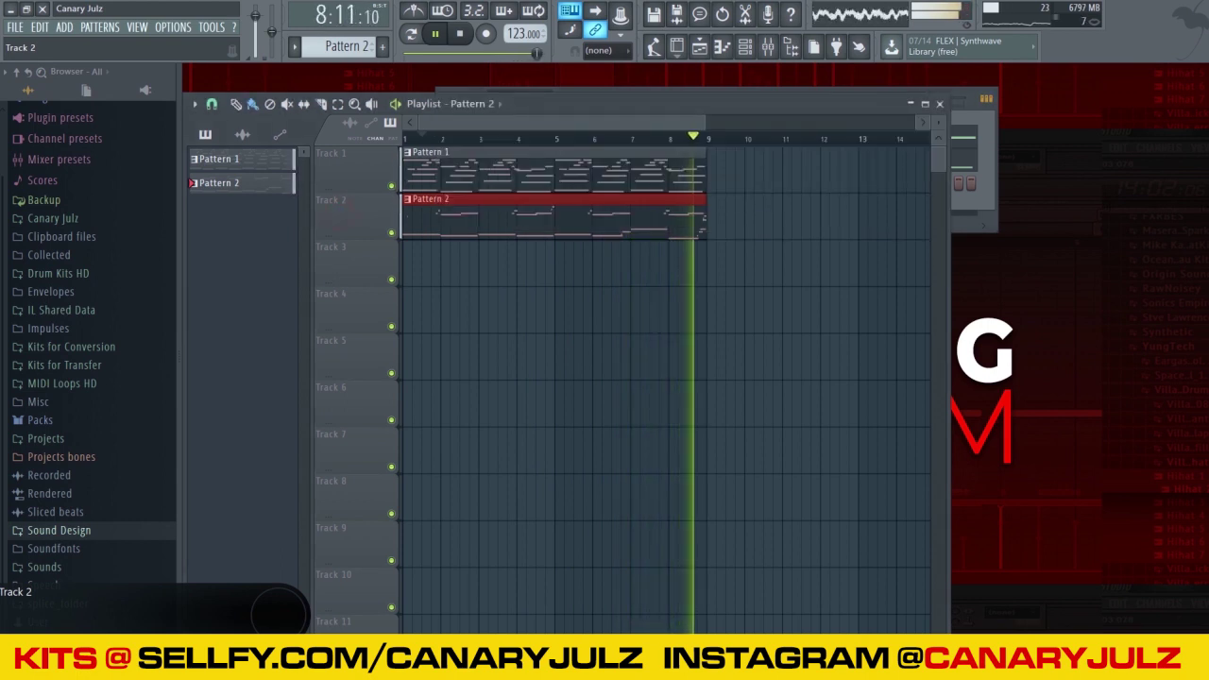
{"action": "key", "text": "F6"}
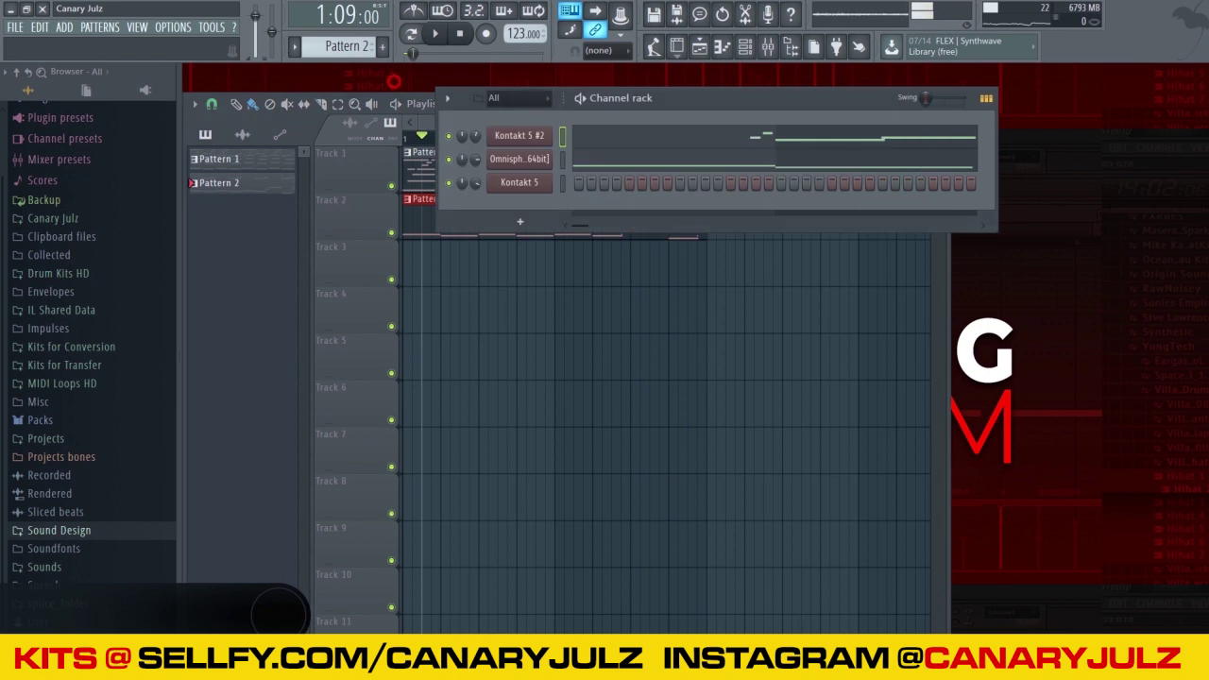
Step: Return to the playlist and bring up the channel menu's Insert list of instruments
{"action": "right_click", "coordinate": [519, 135]}
{"action": "key", "text": "Escape"}
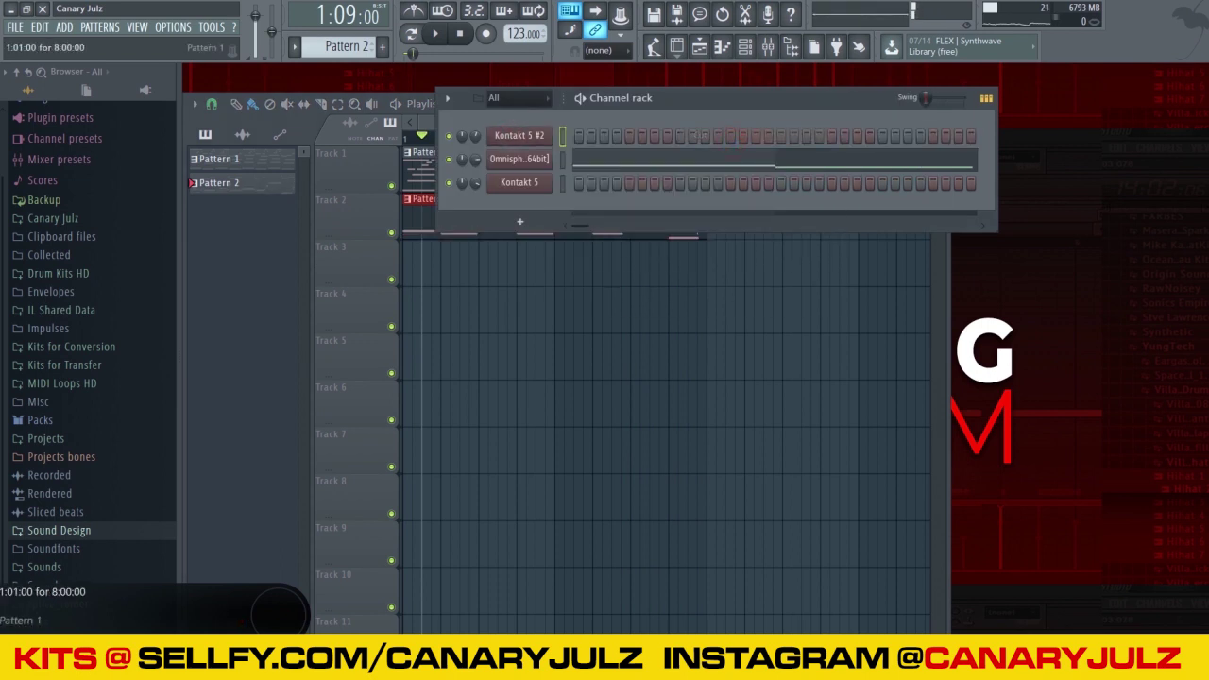
{"action": "left_click", "coordinate": [368, 194]}
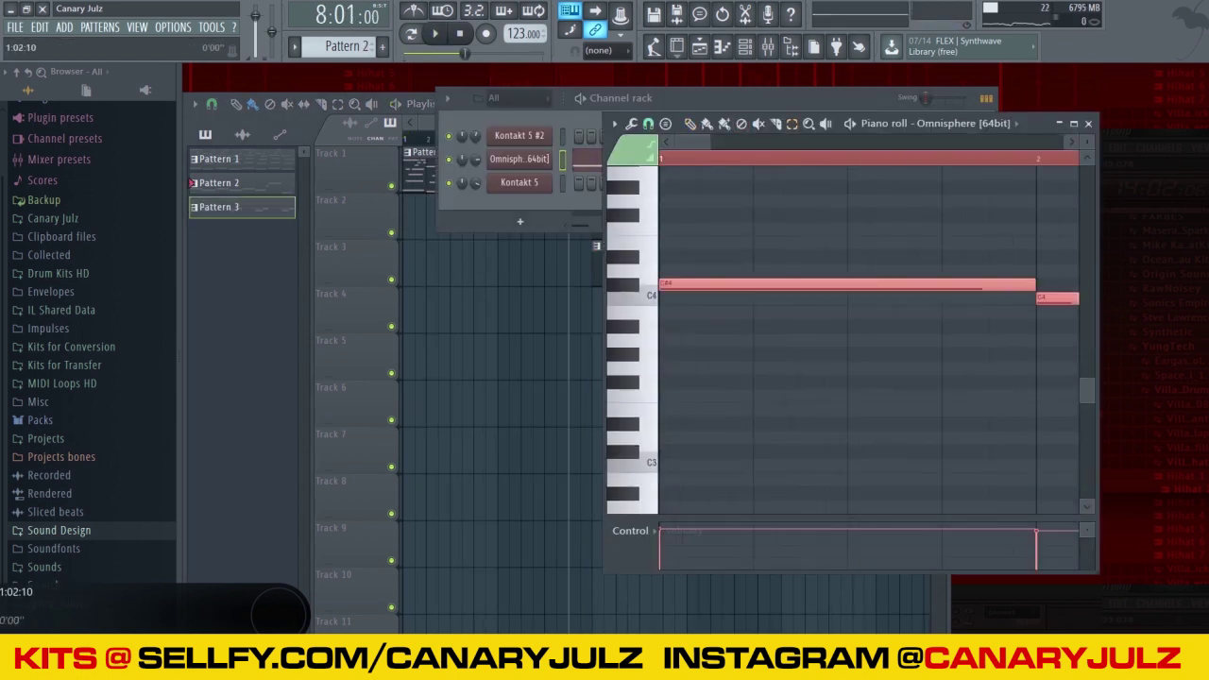
{"action": "left_click", "coordinate": [613, 124]}
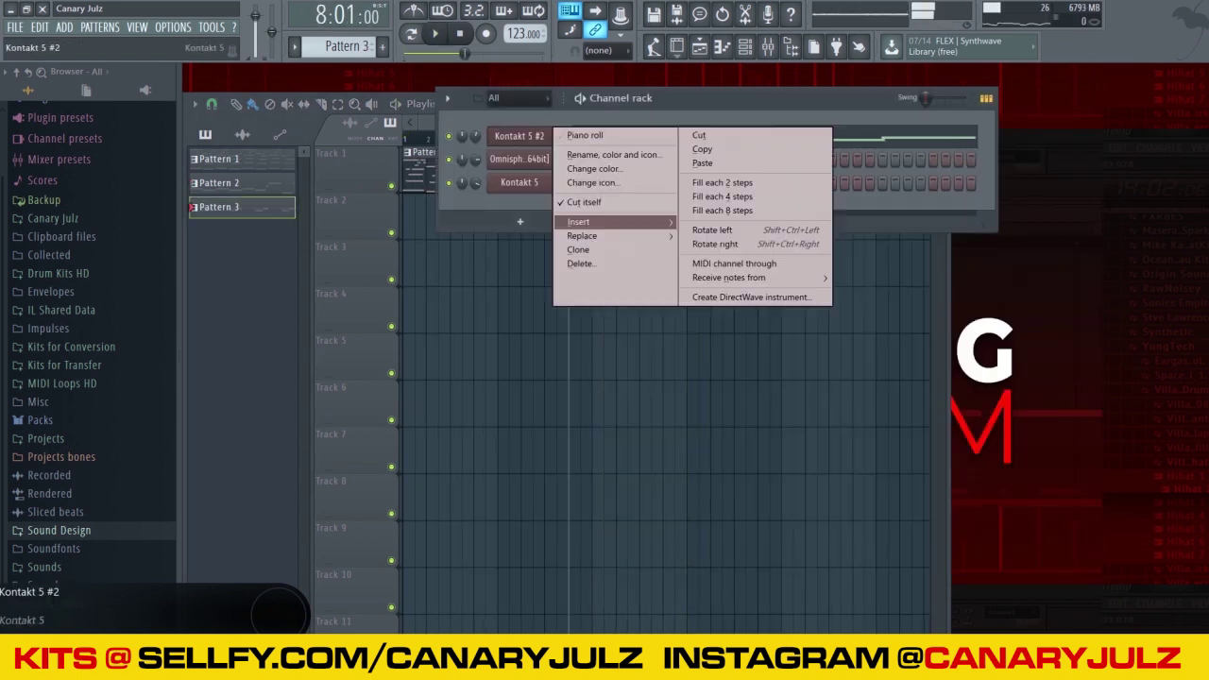
{"action": "mouse_move", "coordinate": [579, 221]}
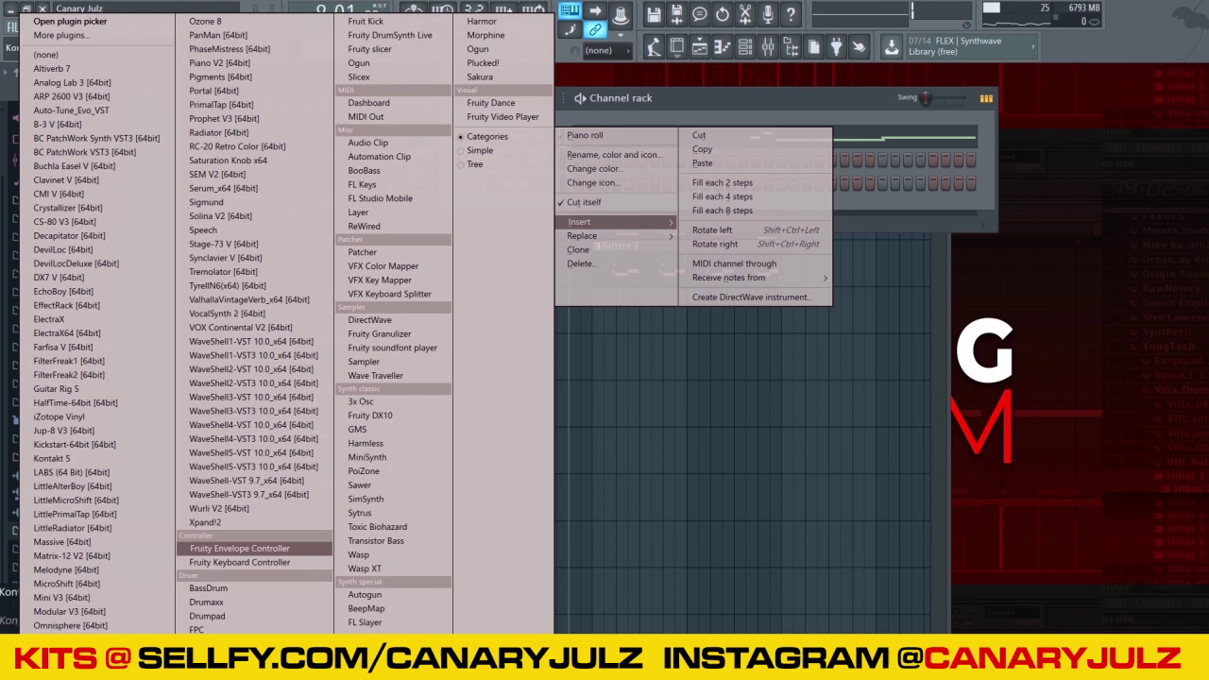
Step: Add an Omnisphere #2 channel with its patch browser set to Keyscape Library
{"action": "left_click", "coordinate": [90, 625]}
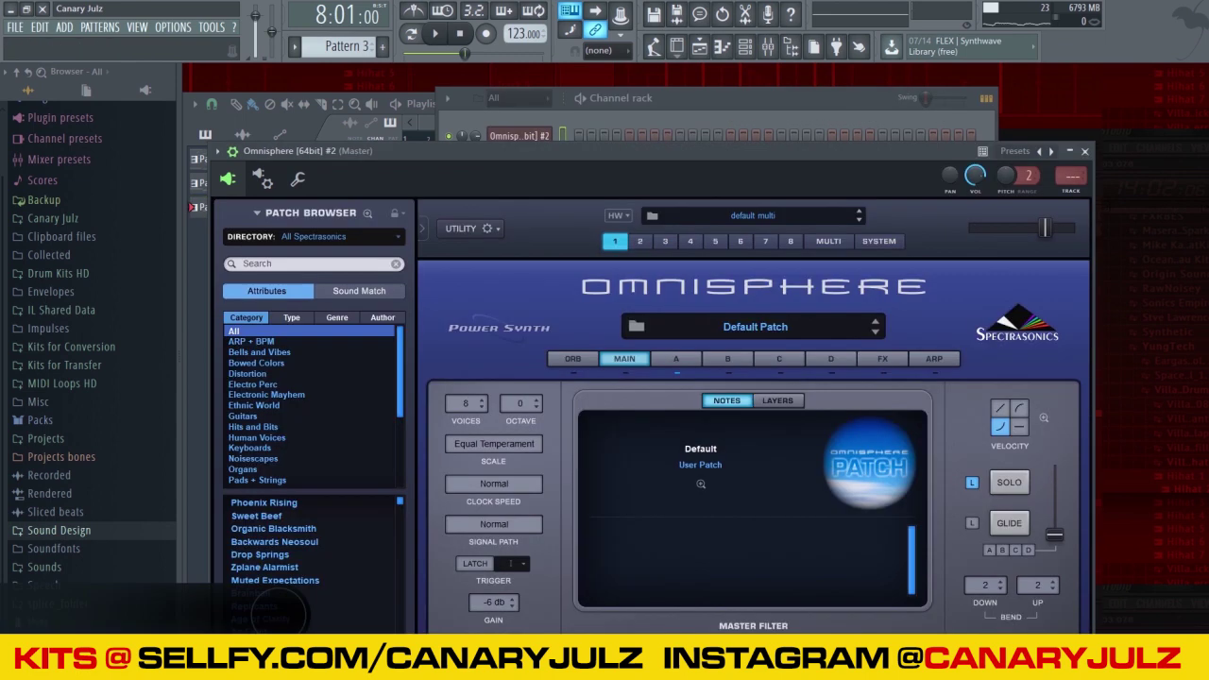
{"action": "left_click", "coordinate": [316, 236]}
{"action": "left_click", "coordinate": [339, 303]}
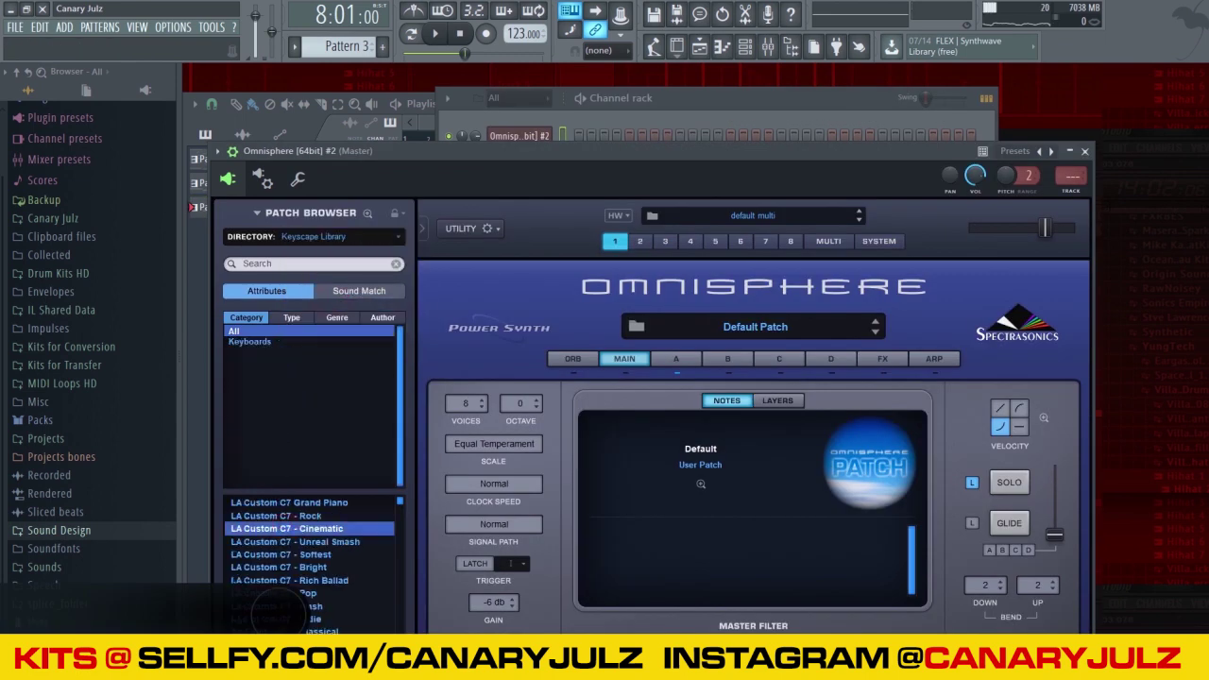
{"action": "key", "text": "Escape"}
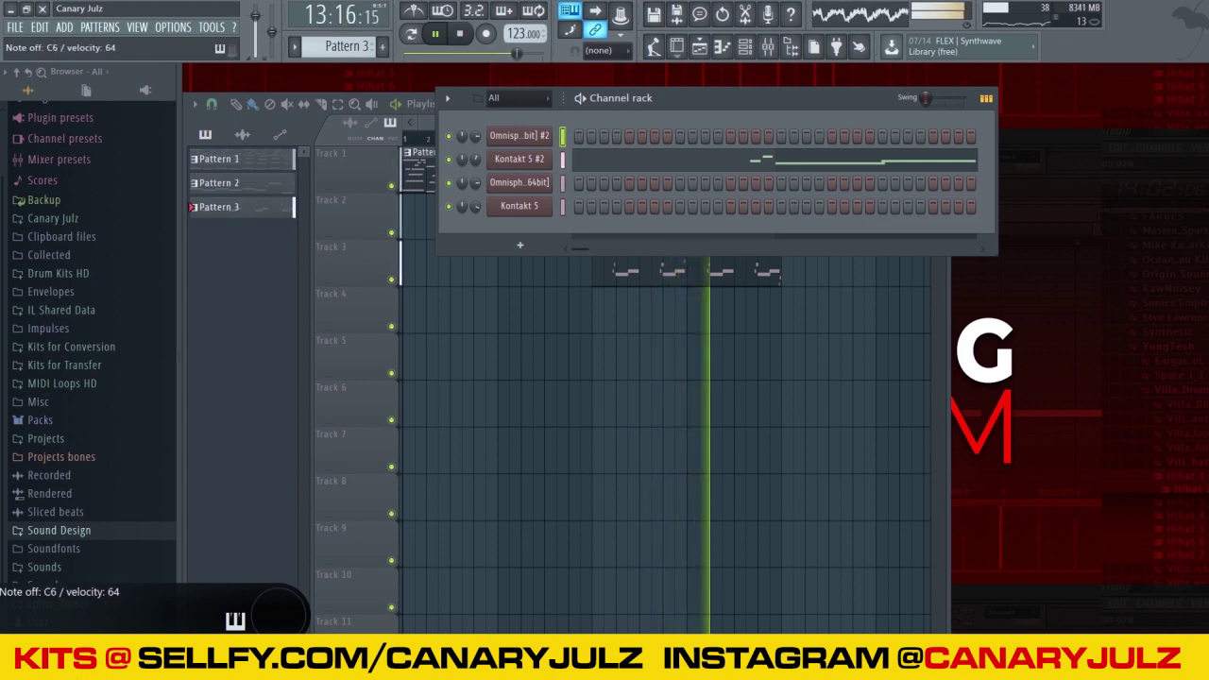
Step: Play and stop the pattern to audition the recorded Omnisphere #2 melody
{"action": "key", "text": "space"}
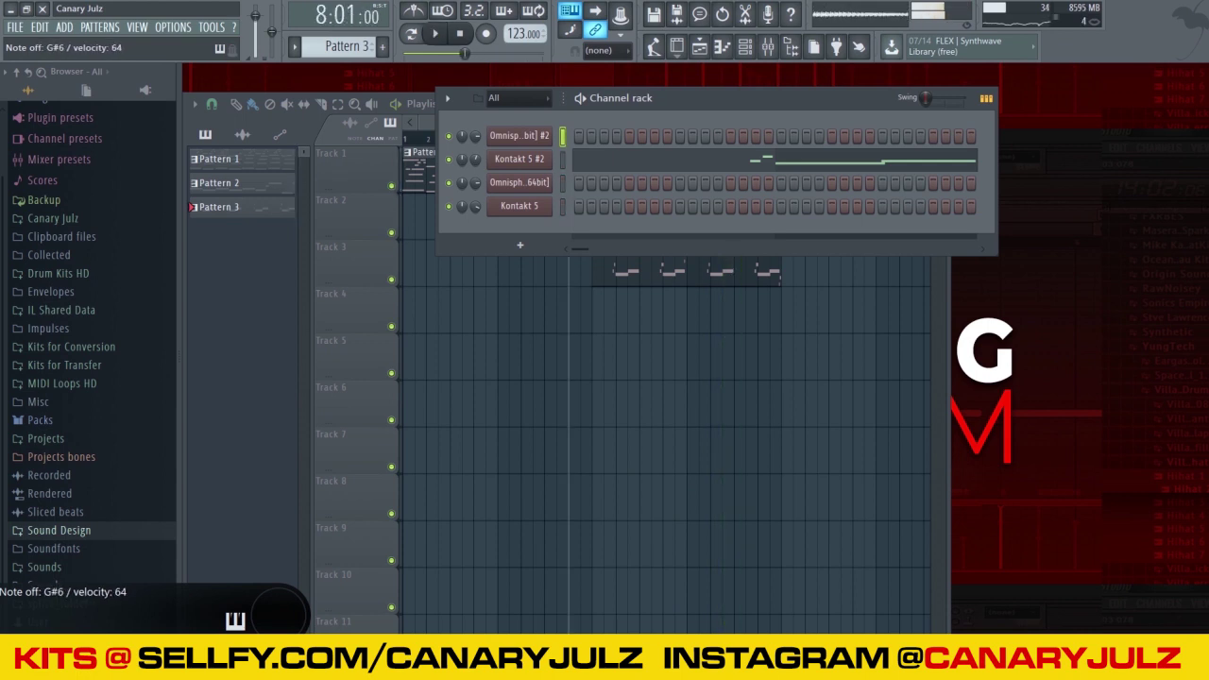
{"action": "key", "text": "space"}
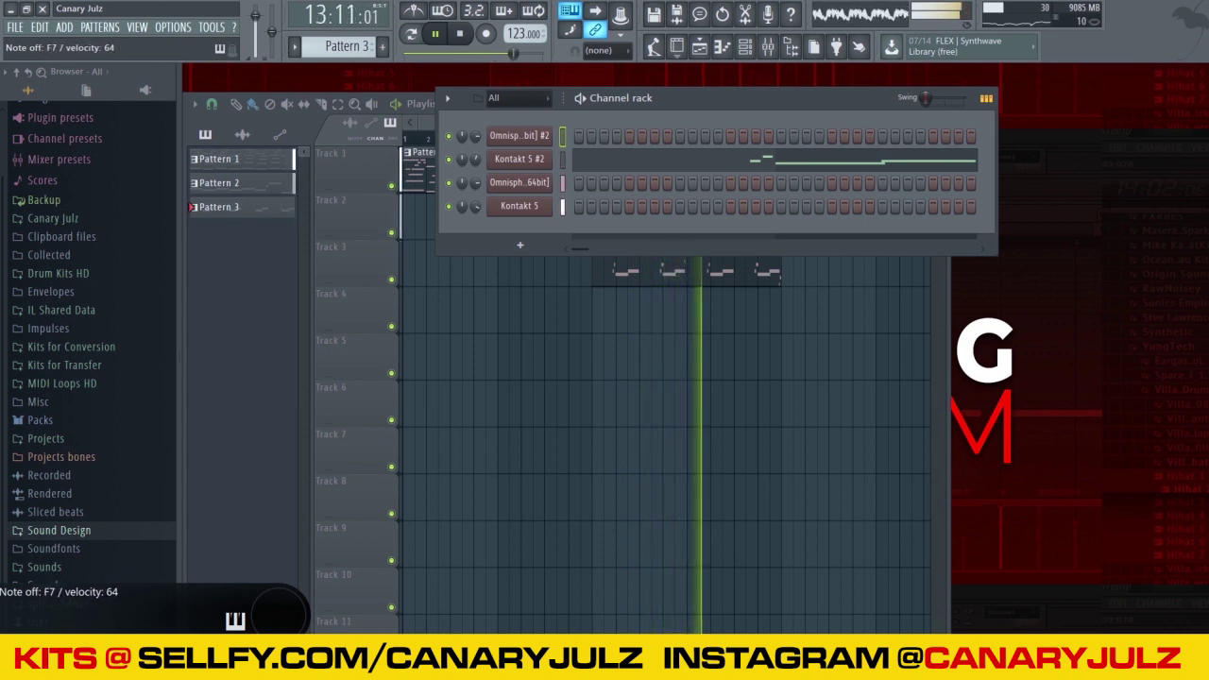
{"action": "key", "text": "space"}
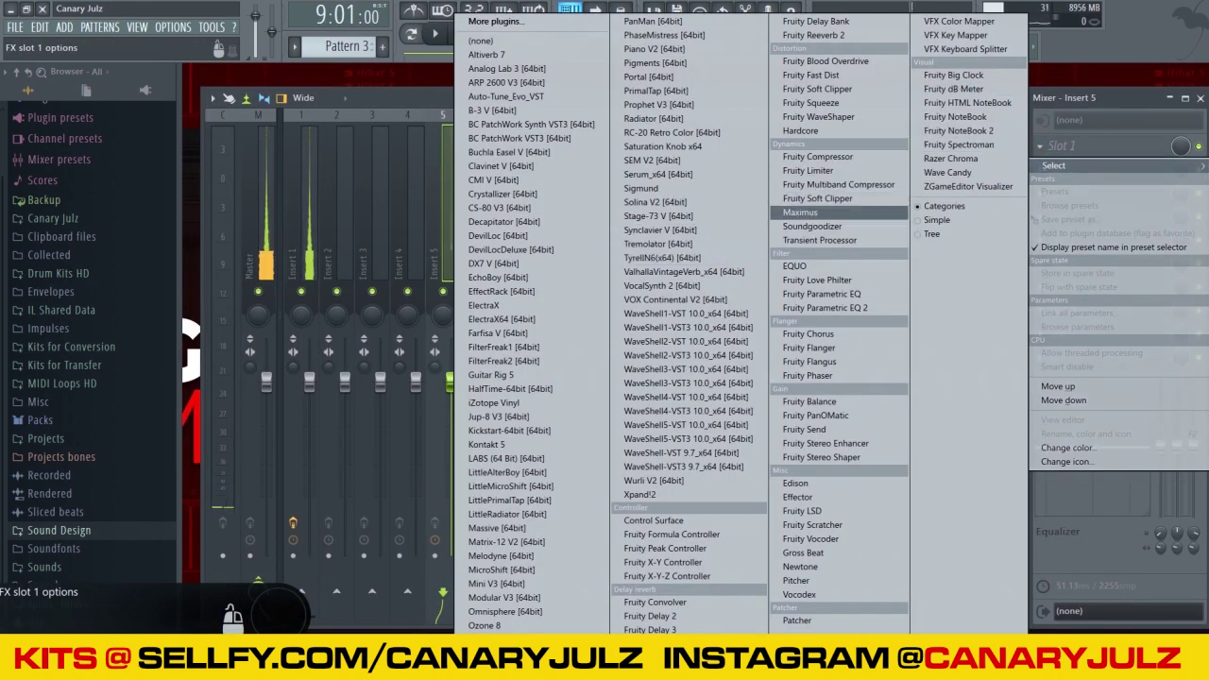
Step: Load Fruity Parametric EQ 2 in Insert 5 slot 1 with band 1 cutting the lows
{"action": "left_click", "coordinate": [825, 307]}
{"action": "left_click_drag", "start_coordinate": [352, 354], "coordinate": [388, 408]}
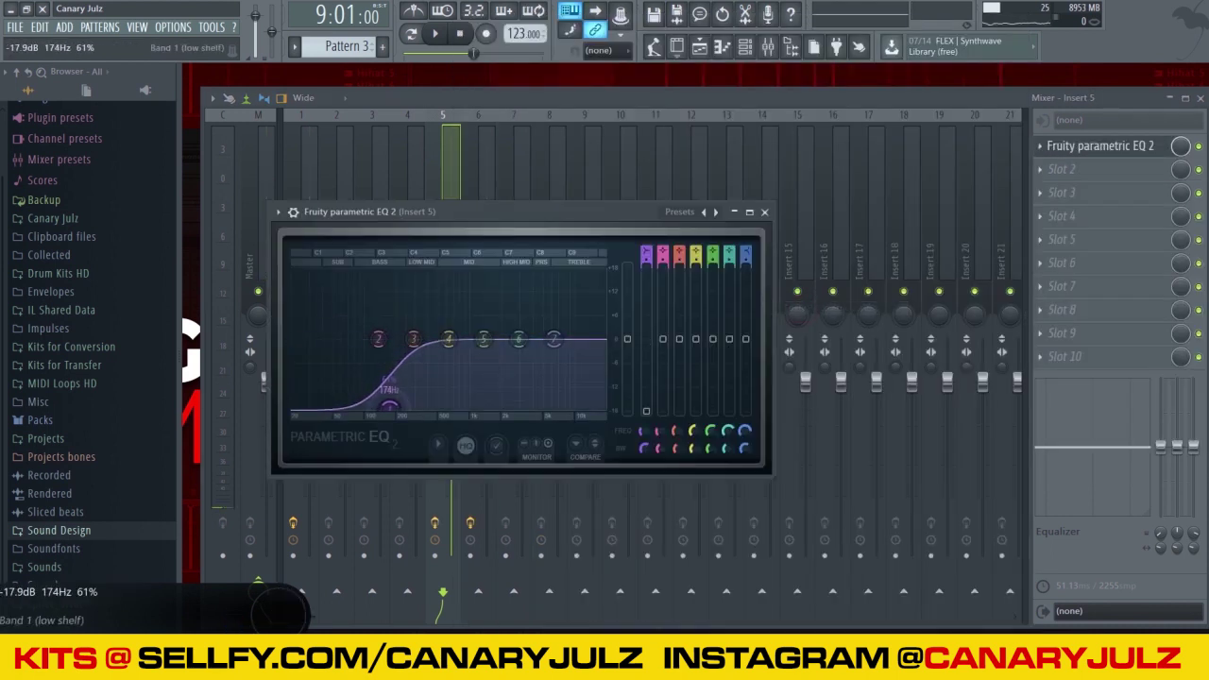
{"action": "left_click", "coordinate": [764, 212]}
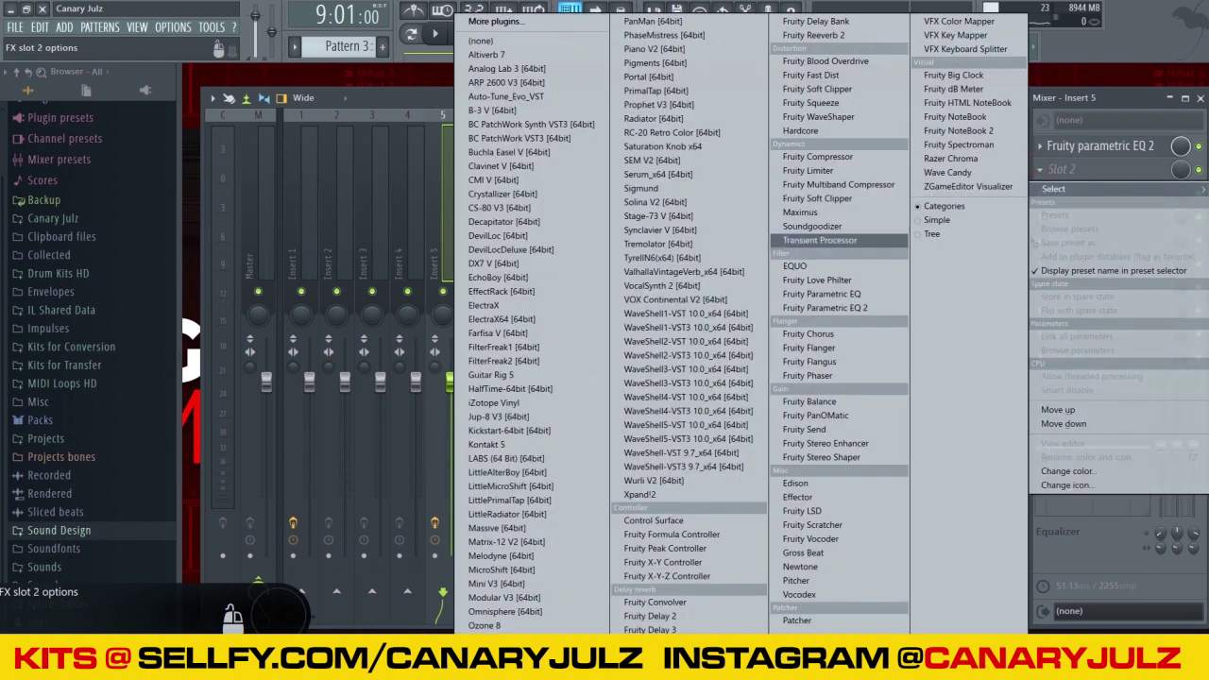
Step: Add ValhallaVintageVerb in slot 2 with 1.37 s decay and 45.2% mix
{"action": "left_click", "coordinate": [655, 271]}
{"action": "left_click_drag", "start_coordinate": [425, 370], "coordinate": [425, 401]}
{"action": "left_click_drag", "start_coordinate": [332, 337], "coordinate": [333, 389]}
{"action": "left_click", "coordinate": [877, 232]}
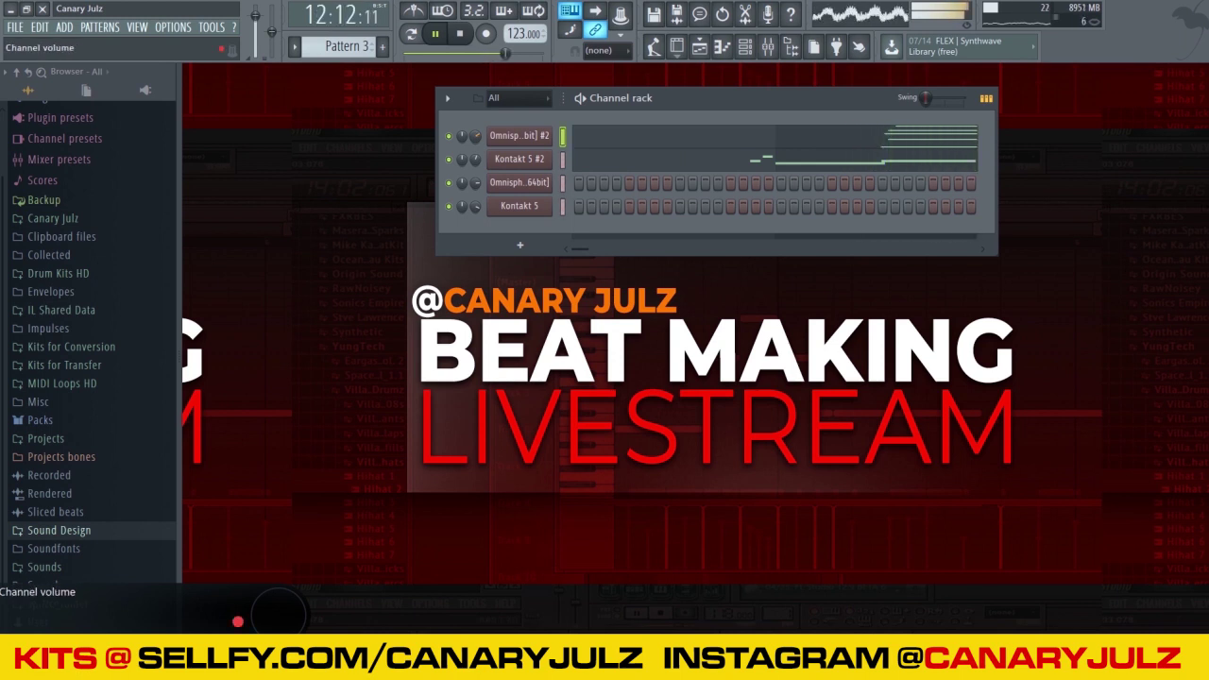
Step: Play through the 16-bar arrangement with Pattern 2 entering at bar 9
{"action": "key", "text": "F7"}
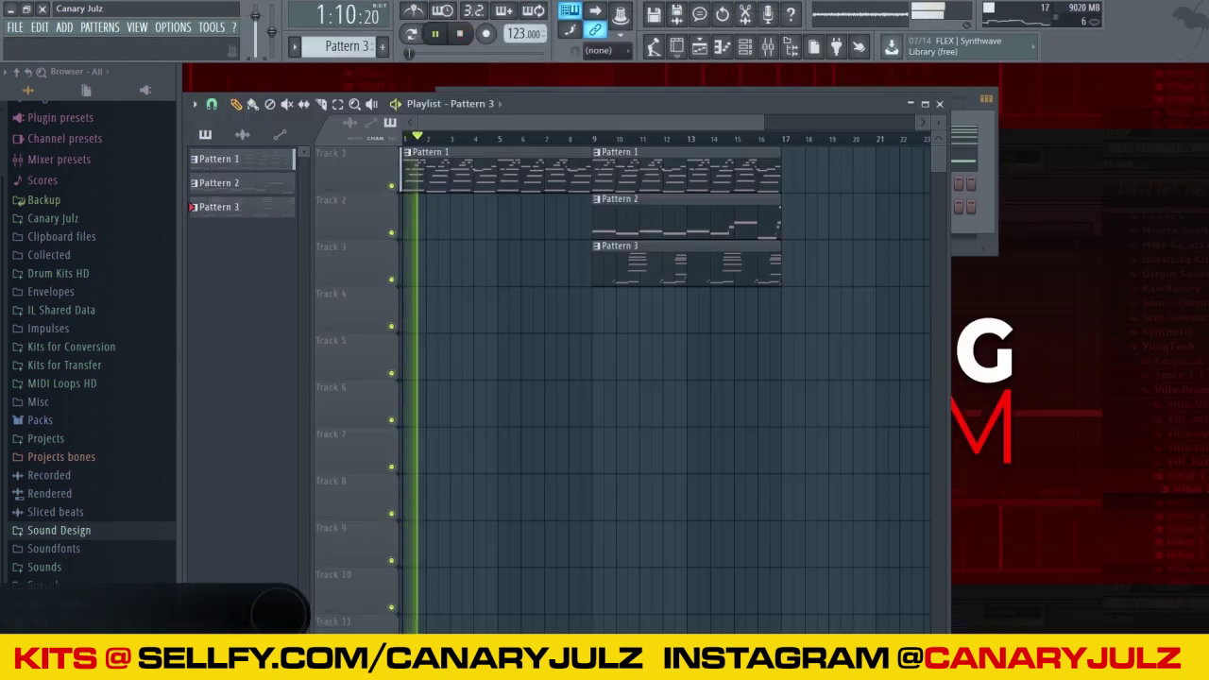
{"action": "key", "text": "space"}
{"action": "key", "text": "space"}
{"action": "key", "text": "space"}
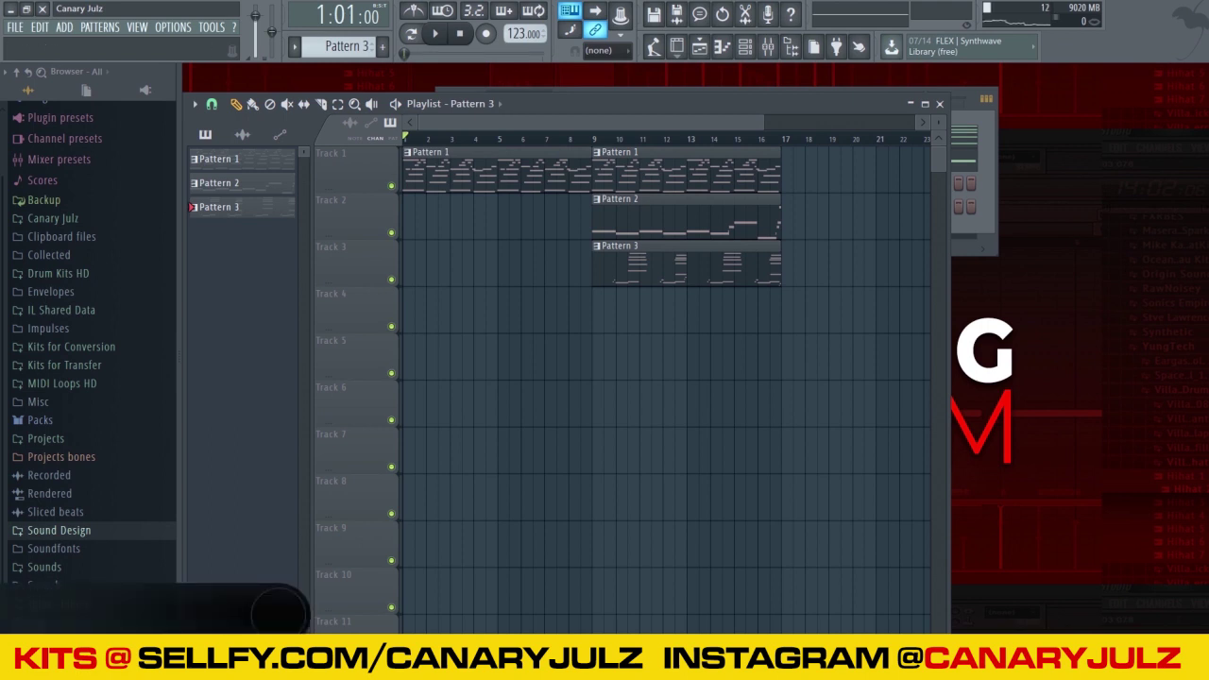
{"action": "key", "text": "space"}
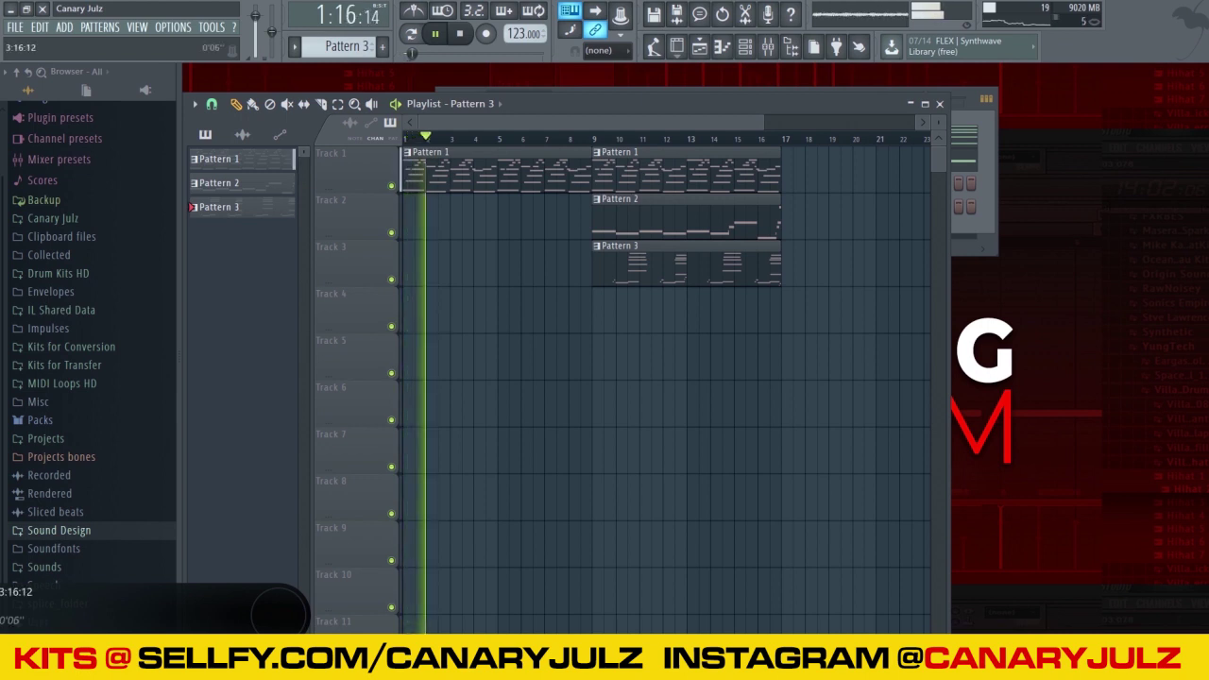
{"action": "key", "text": "space"}
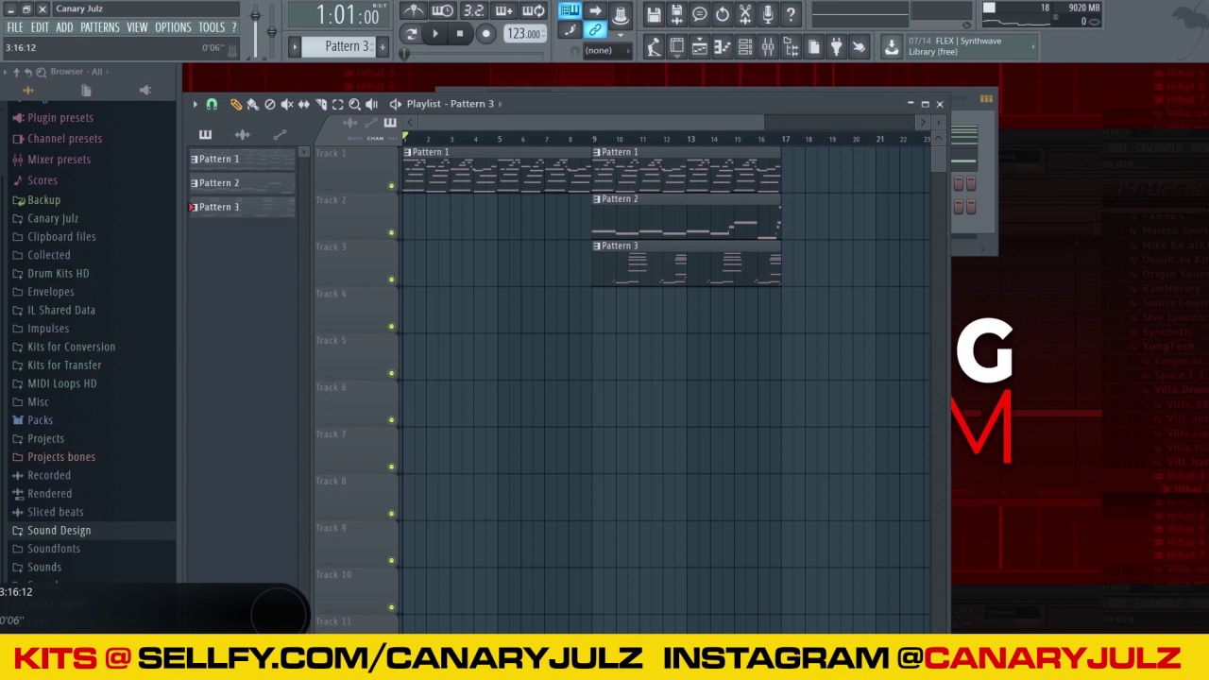
{"action": "key", "text": "space"}
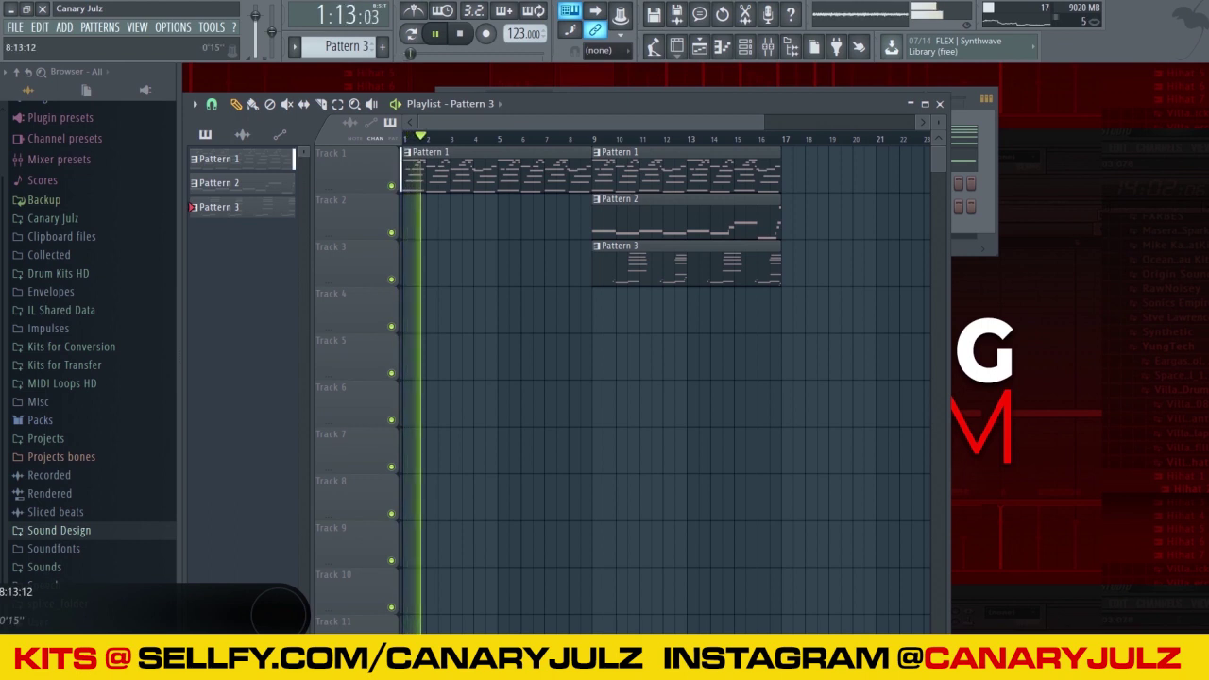
{"action": "key", "text": "F6"}
{"action": "key", "text": "space"}
{"action": "key", "text": "F6"}
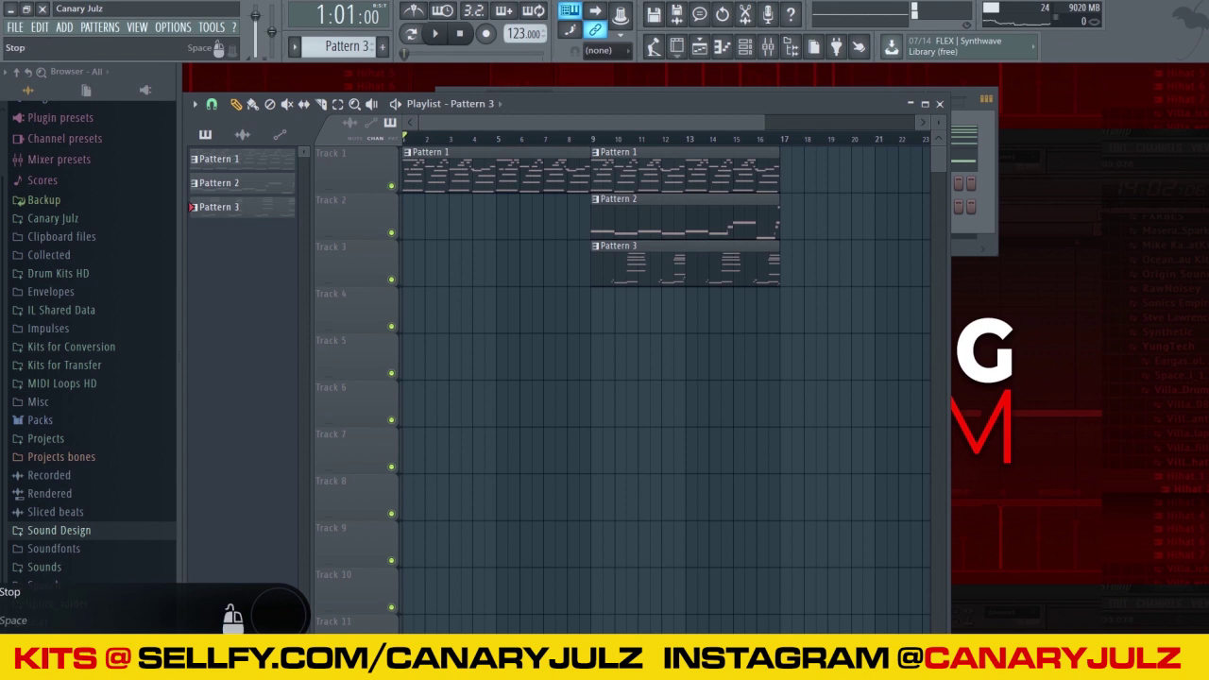